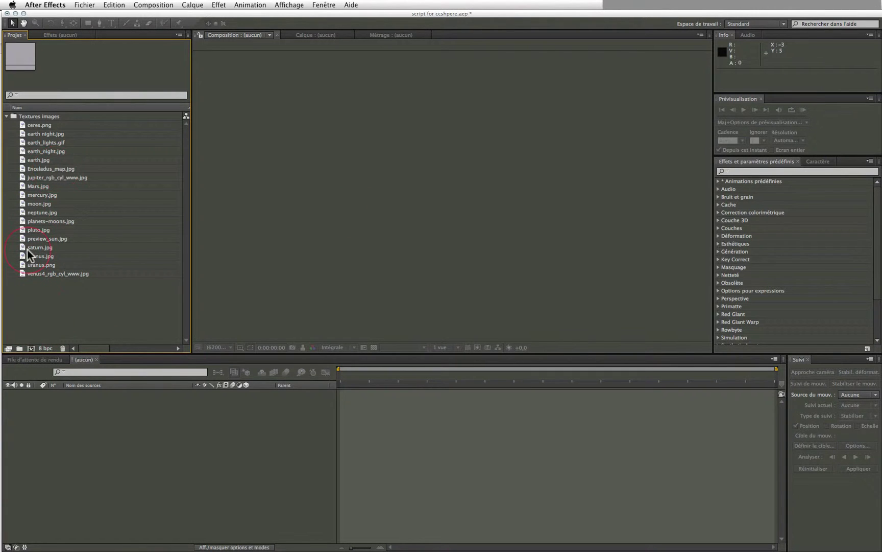
Select saturn.jpg in the Project panel's Textures images folder.
mouse_move(28, 248)
mouse_down()
mouse_move(45, 375)
mouse_move(31, 348)
mouse_up()
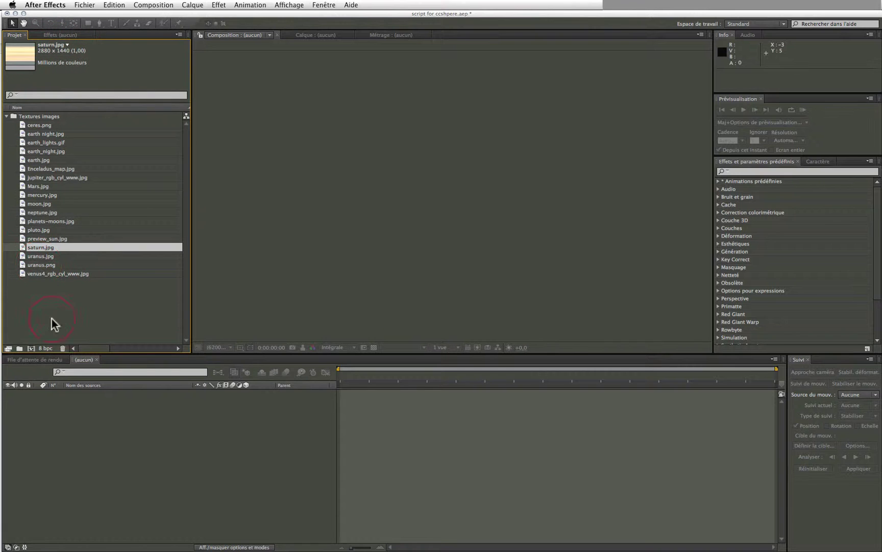
drag(28, 349, 30, 346)
Create an HDTV 1080 25 composition named Saturne with a 30-second duration.
click(30, 347)
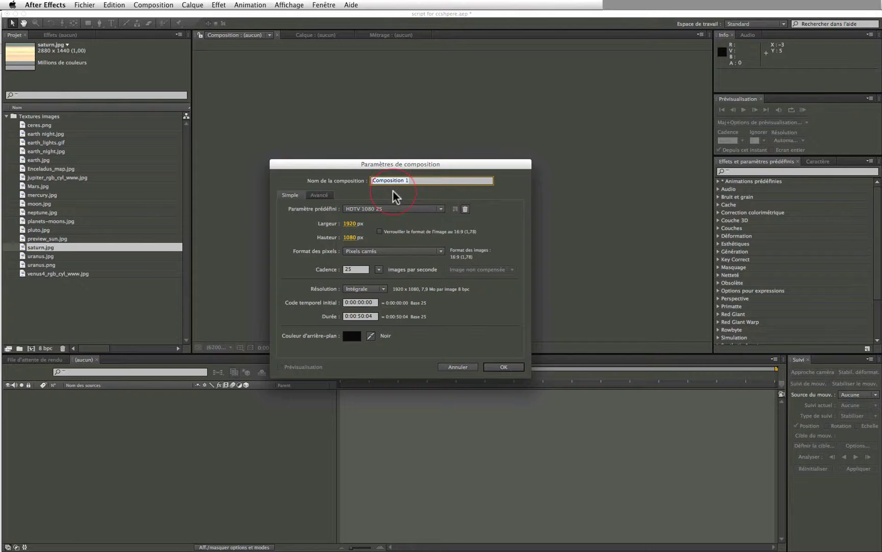
text(Saturne)
click(372, 315)
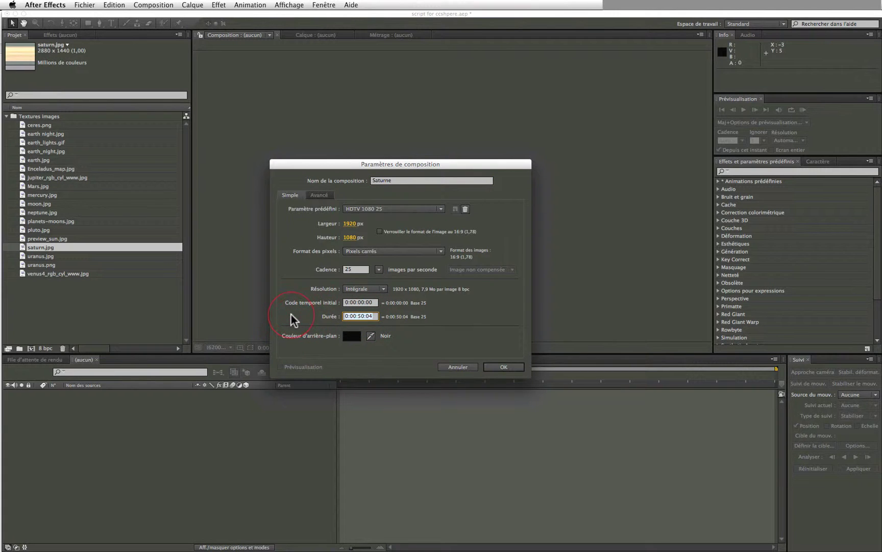
text(3000)
key(Return)
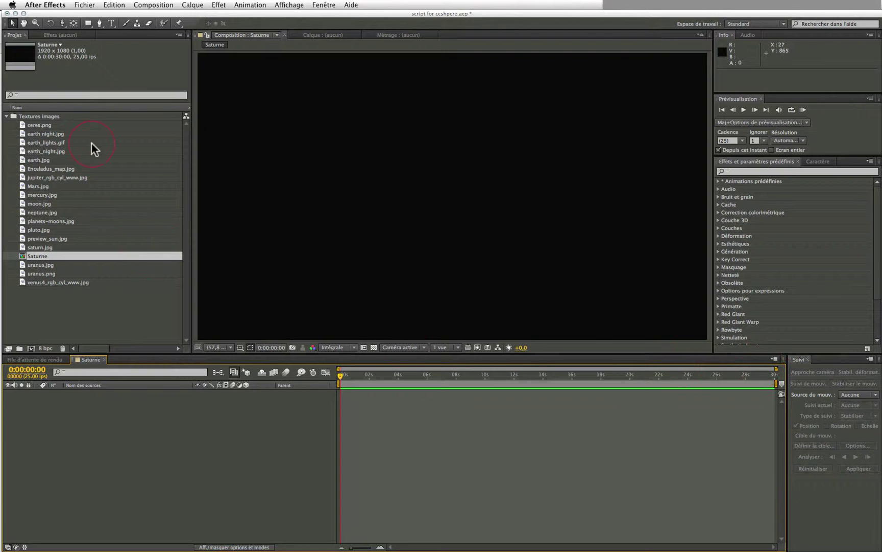
Move Saturne out of the folder, add saturn.jpg to it and fit it to the frame.
drag(135, 255, 31, 305)
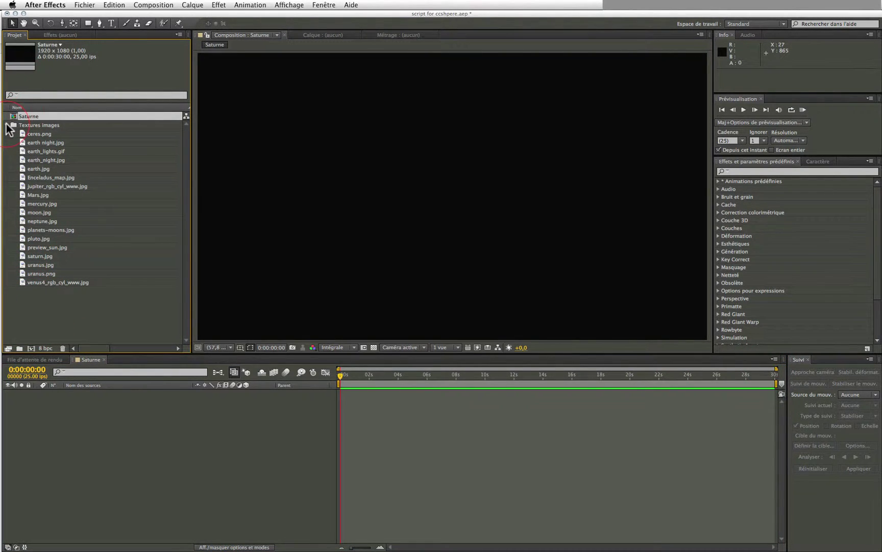
click(32, 255)
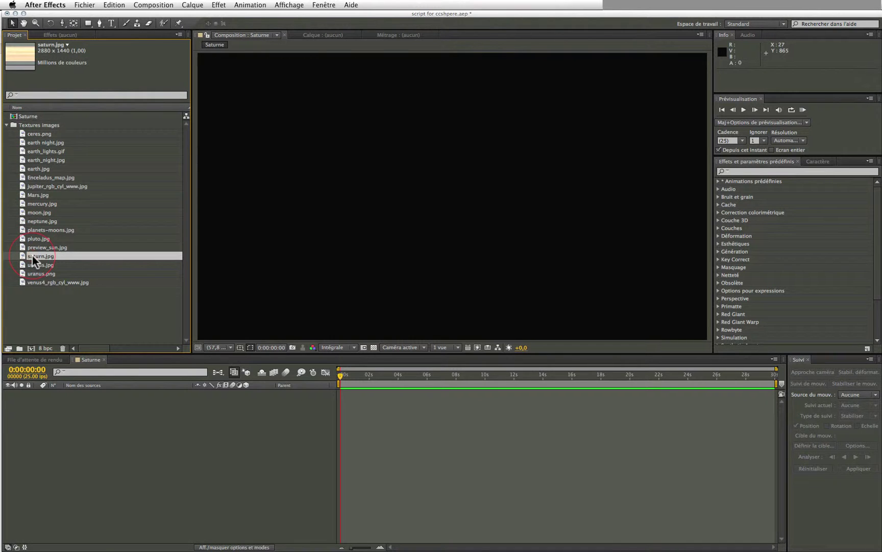
drag(32, 256, 61, 432)
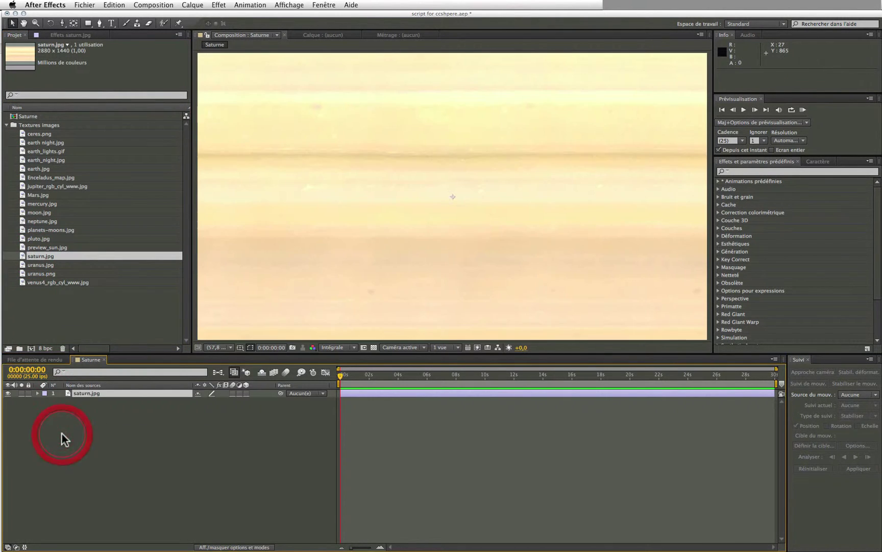
key(comma)
key(comma)
key(comma)
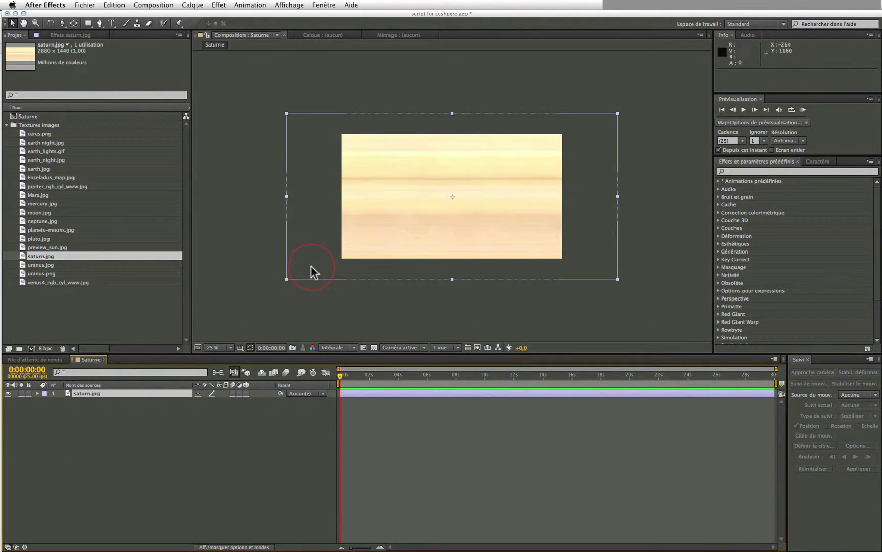
key(super+alt+f)
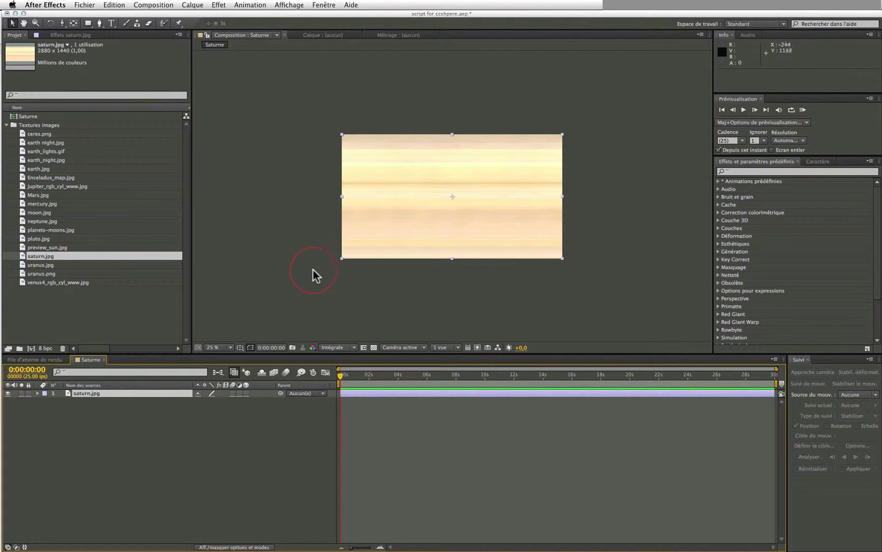
Precompose the saturn.jpg layer into a composition named 'texture saturne'.
click(163, 392)
key(super+shift+c)
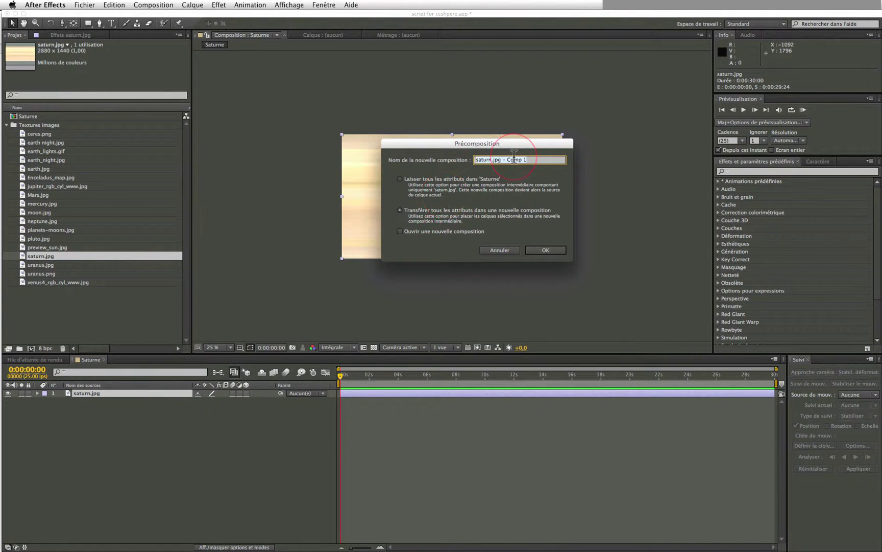
text(texture saturne)
key(Return)
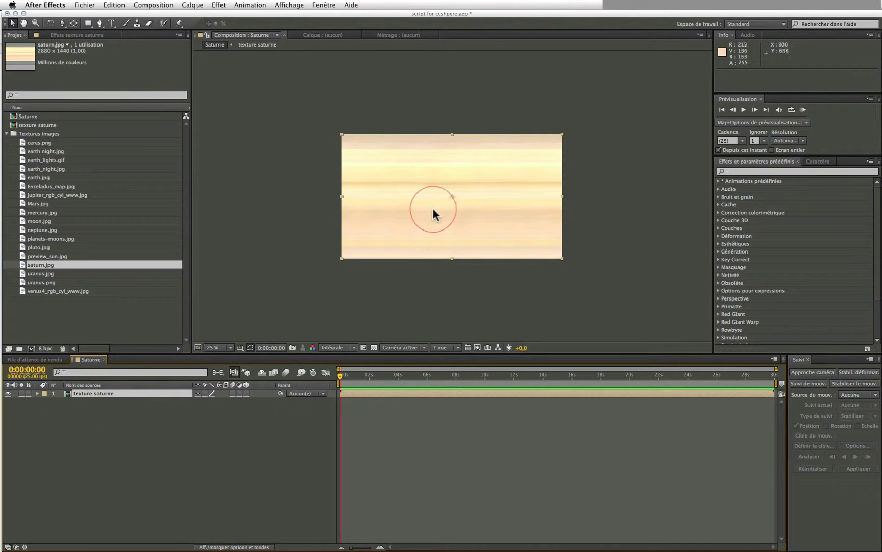
Apply CC Sphere to texture saturne, fit the viewer, and set Radius to 500.
right_click(414, 207)
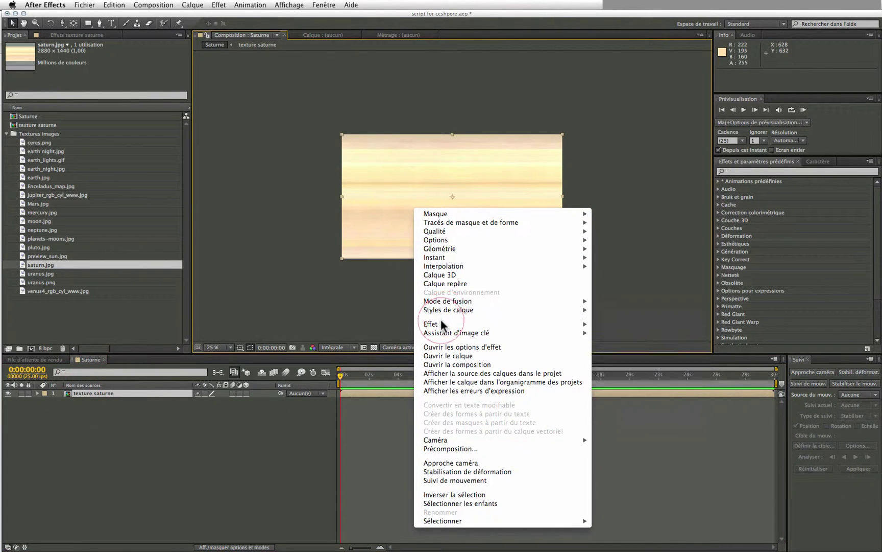
mouse_move(440, 324)
mouse_move(644, 438)
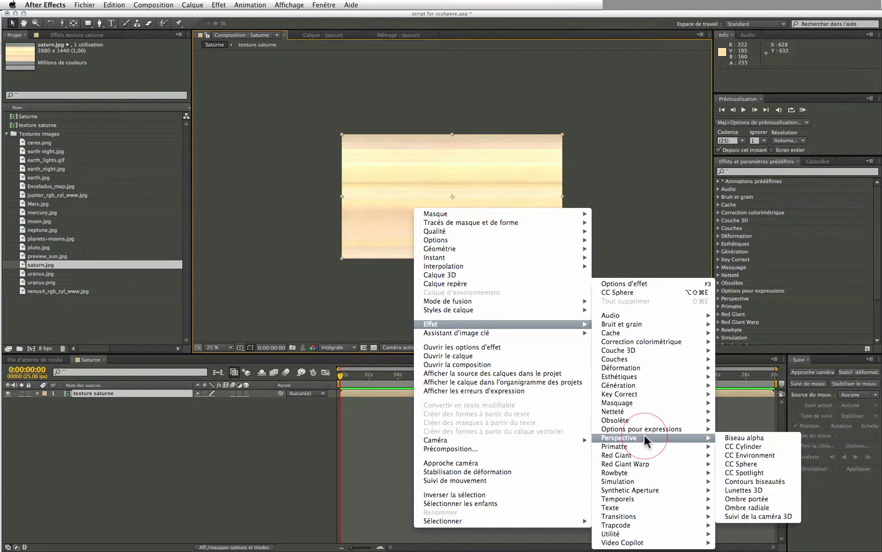
click(744, 462)
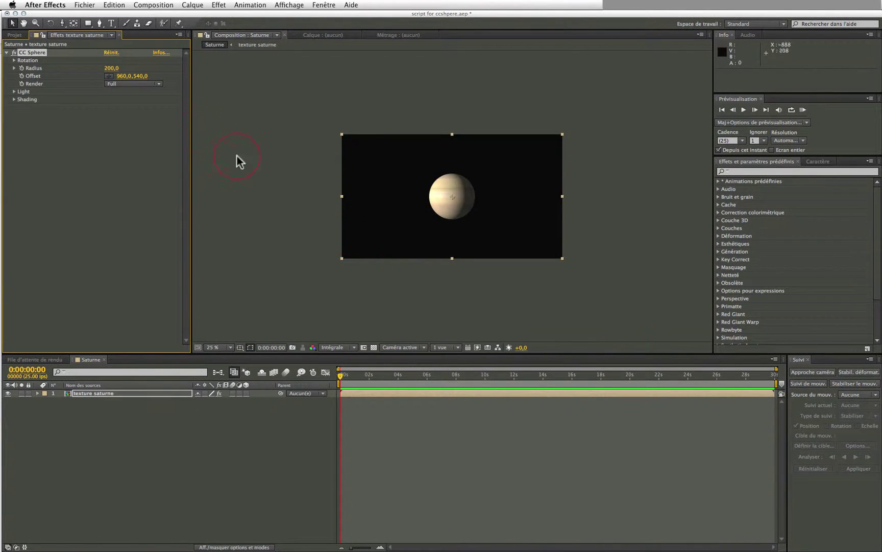
click(215, 346)
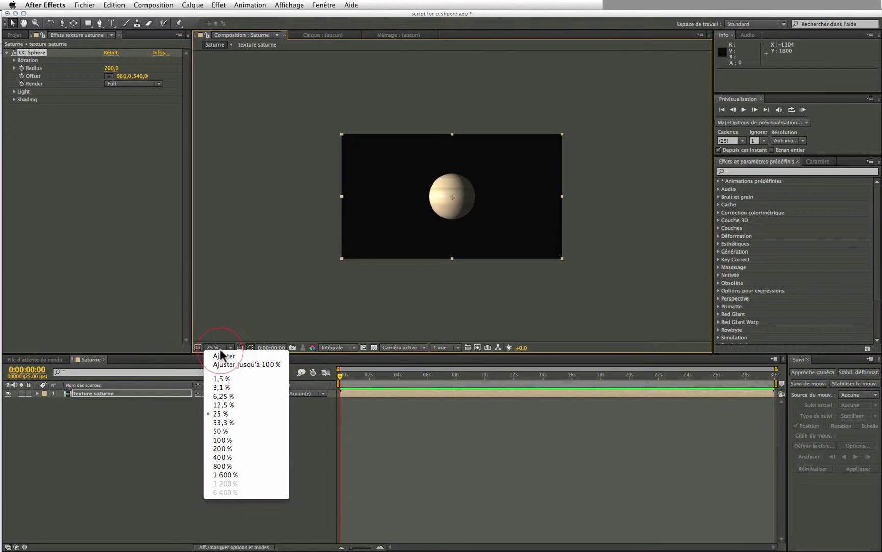
click(223, 355)
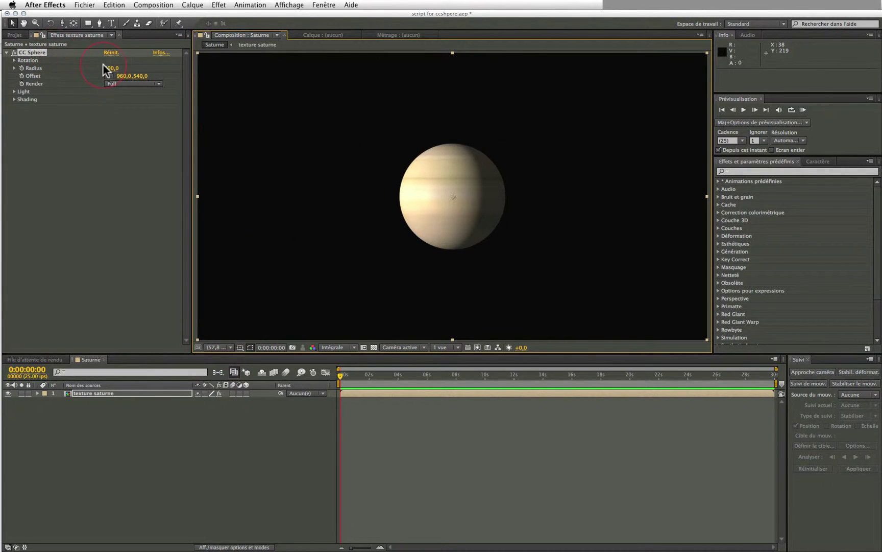
drag(103, 65, 261, 82)
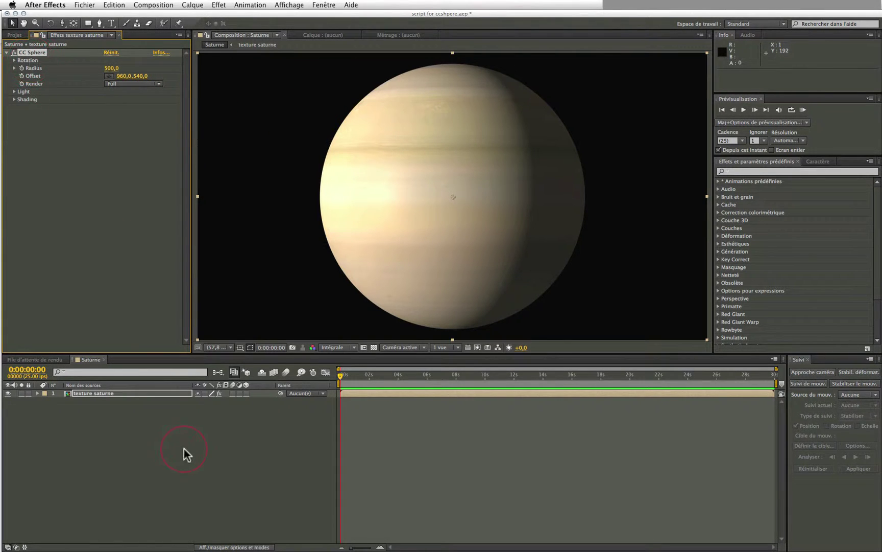
Make texture saturne a 3D layer and add a new Caméra 1 layer.
click(247, 393)
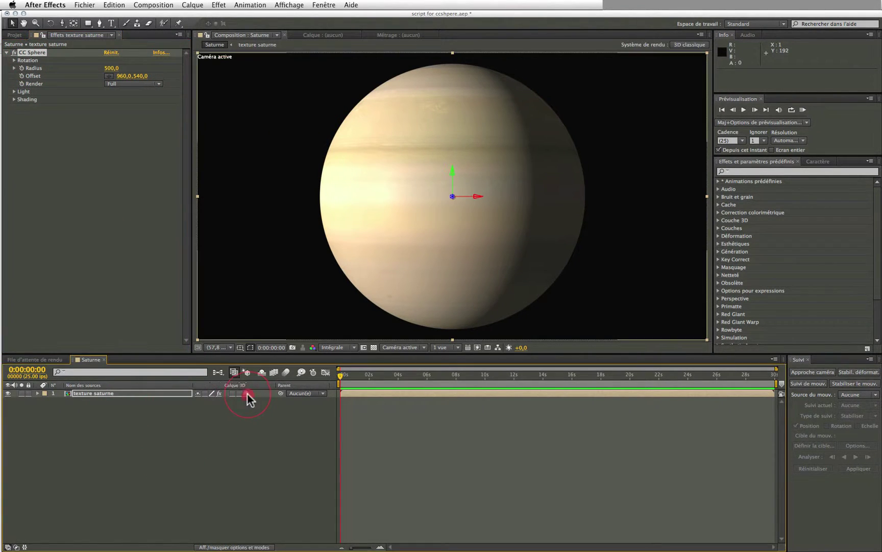
right_click(131, 413)
mouse_move(162, 418)
click(344, 461)
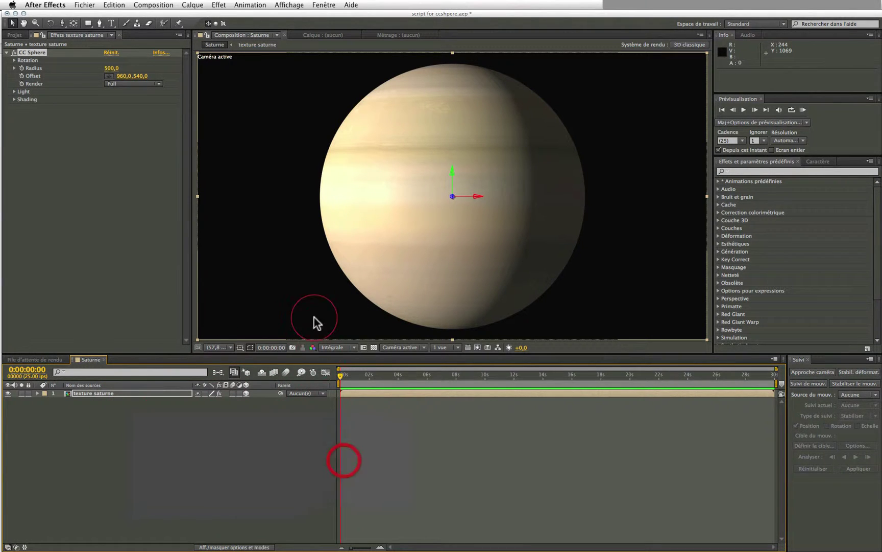
click(309, 269)
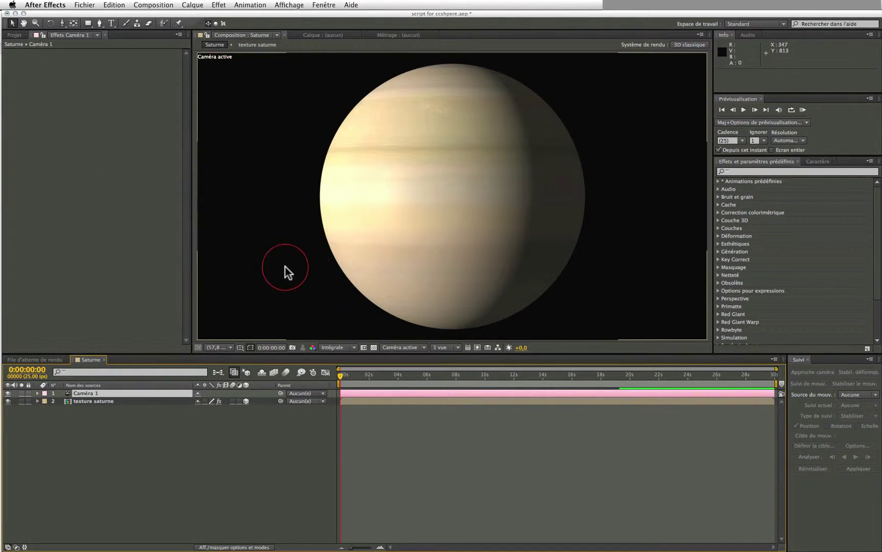
Expand the CC Sphere Rotation properties and orbit the camera around the planet.
click(140, 400)
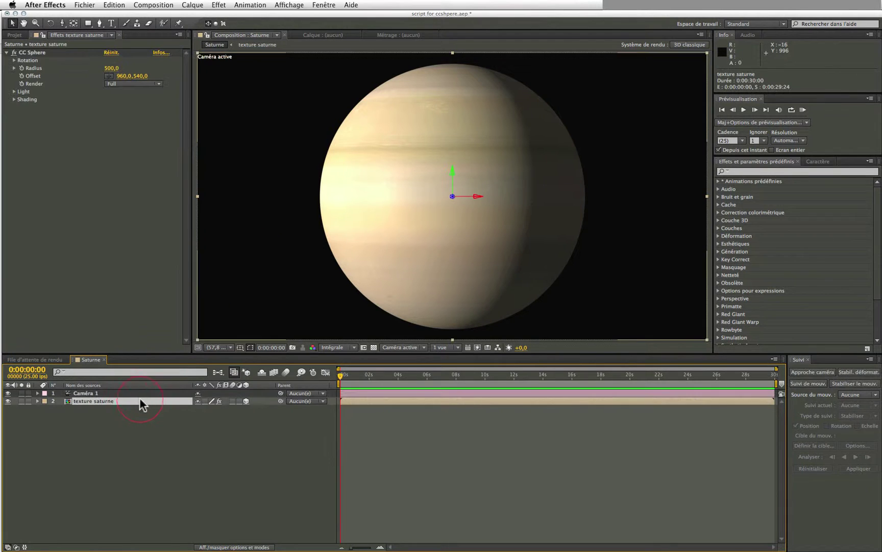
click(14, 60)
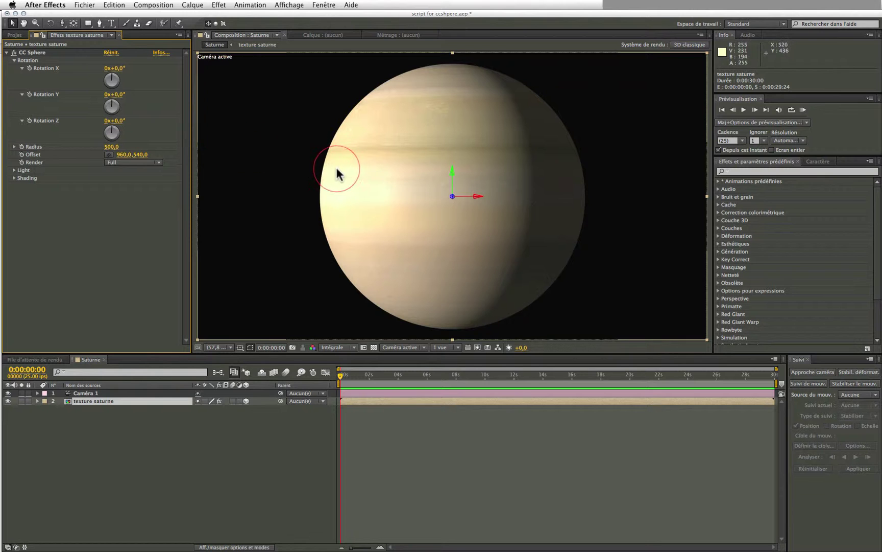
key(c)
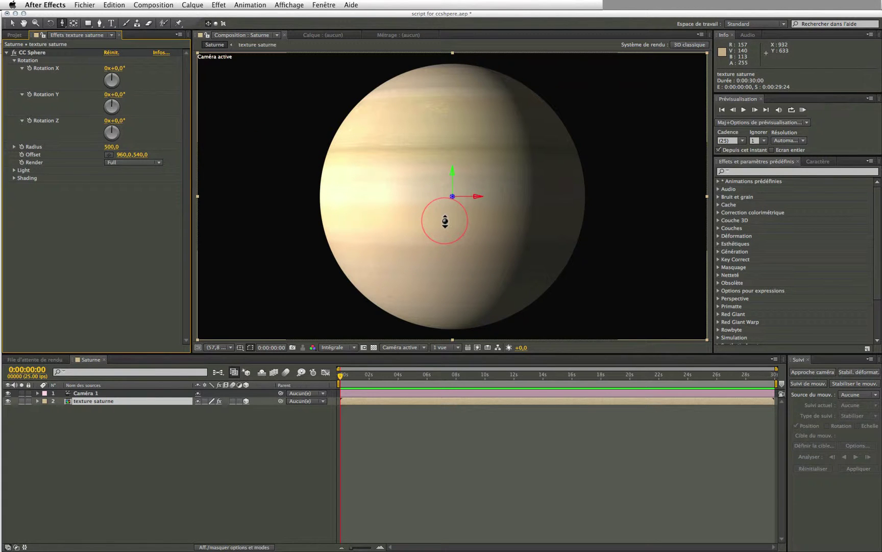
mouse_move(446, 220)
mouse_down()
mouse_move(433, 201)
mouse_move(440, 209)
mouse_up()
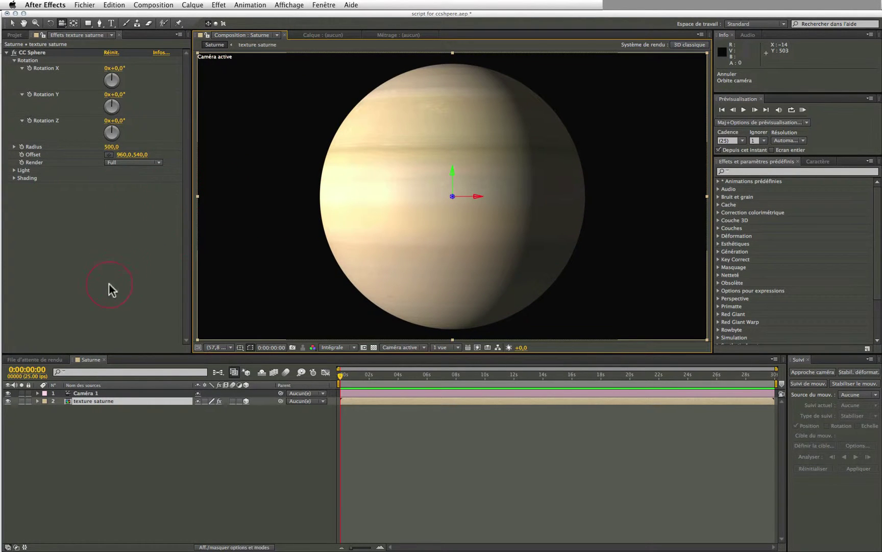
Give Rotation X the expression value+lookAt(thisComp.activeCamera.toWorld([0,0,0]),position)[0].
alt+click(30, 69)
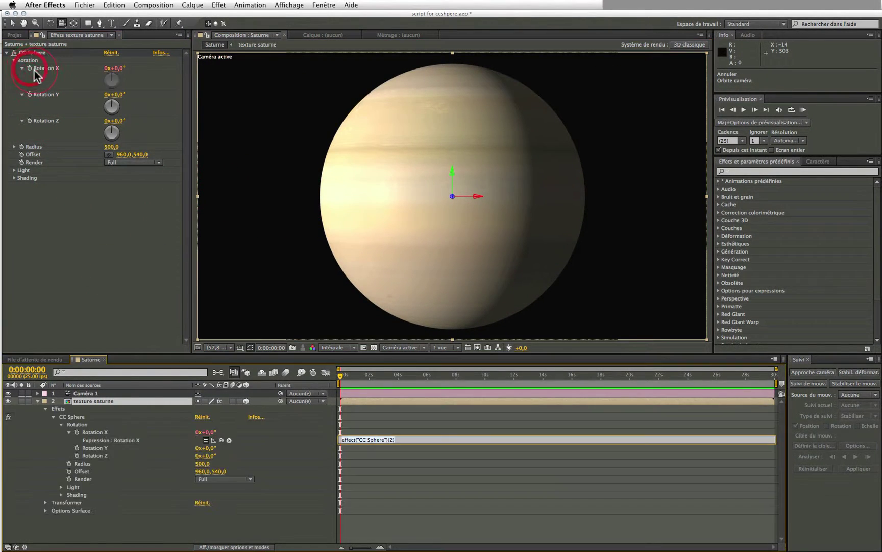
text(value+lookAt(thisComp.activeCamera.toWorld([0,0,0]),position)[0])
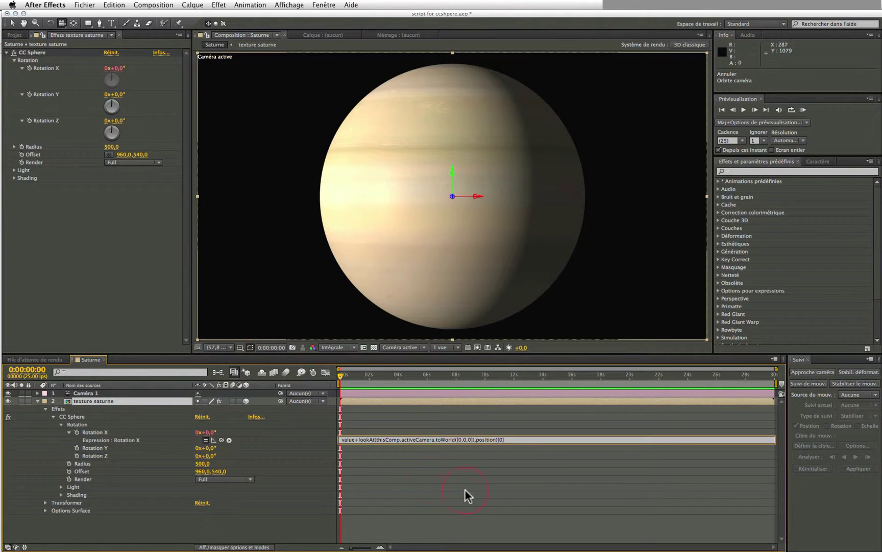
click(458, 423)
click(369, 439)
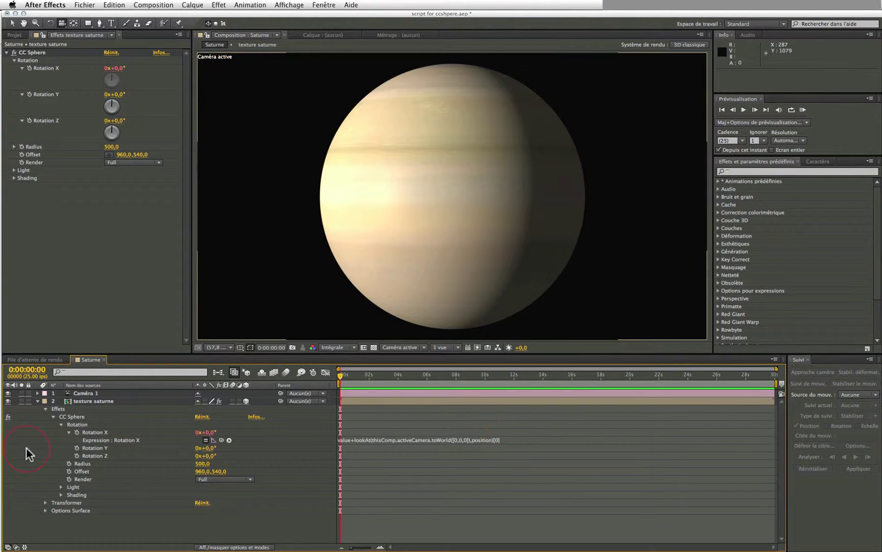
Paste the lookAt expression into Rotation Y and Rotation Z, using index [2] for Z.
alt+click(76, 449)
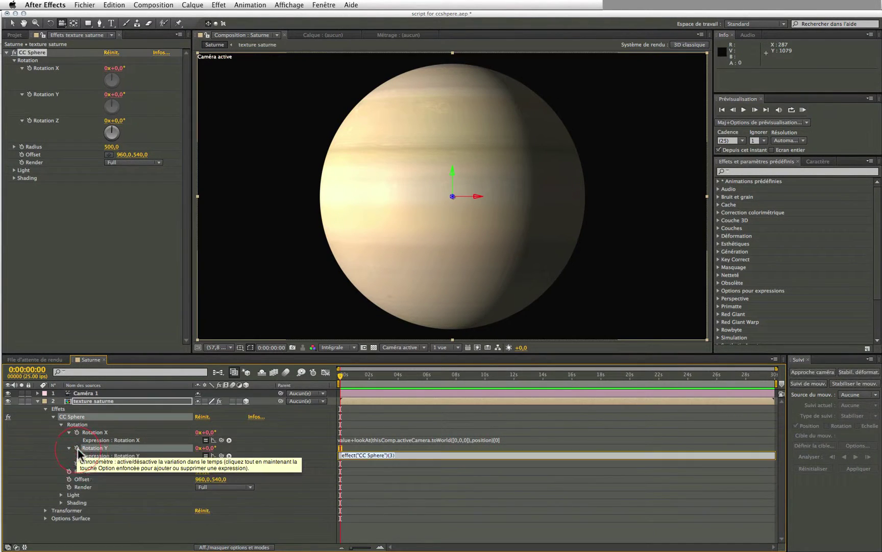
key(super+v)
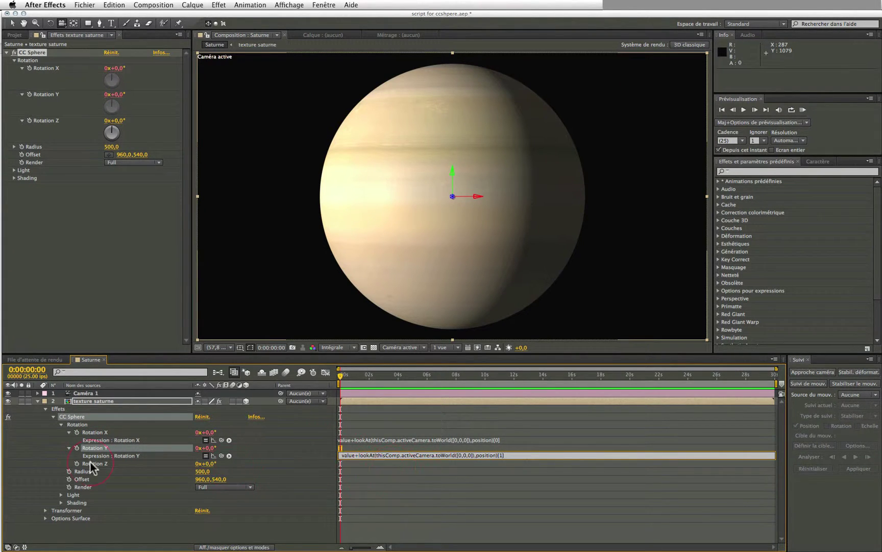
alt+click(76, 462)
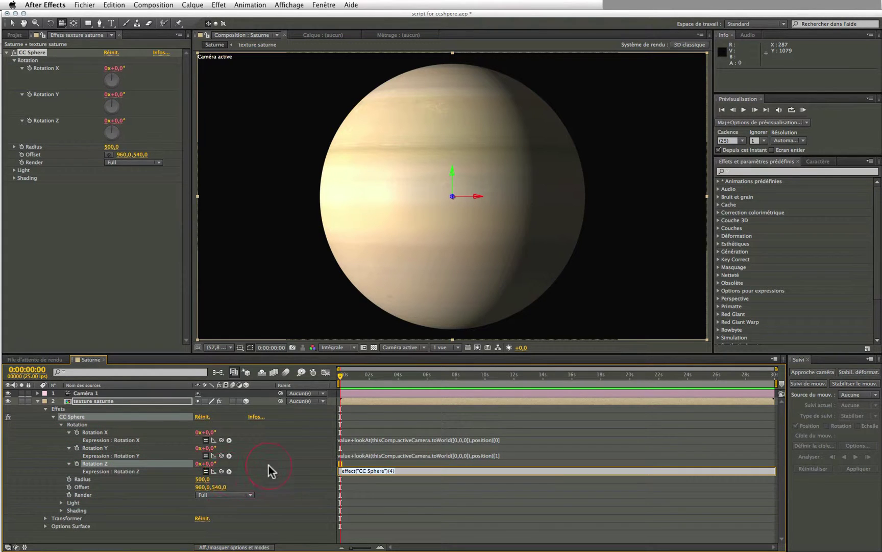
key(super+v)
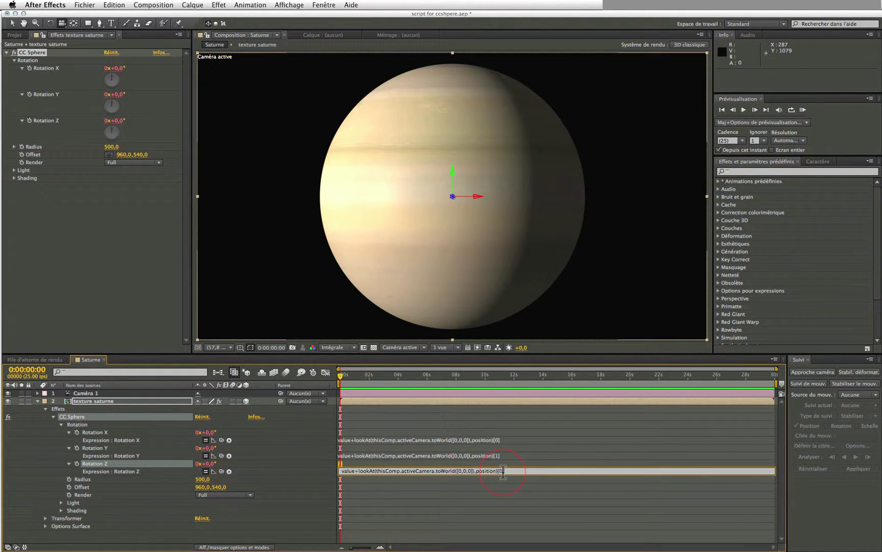
key(BackSpace)
text(2)
click(524, 434)
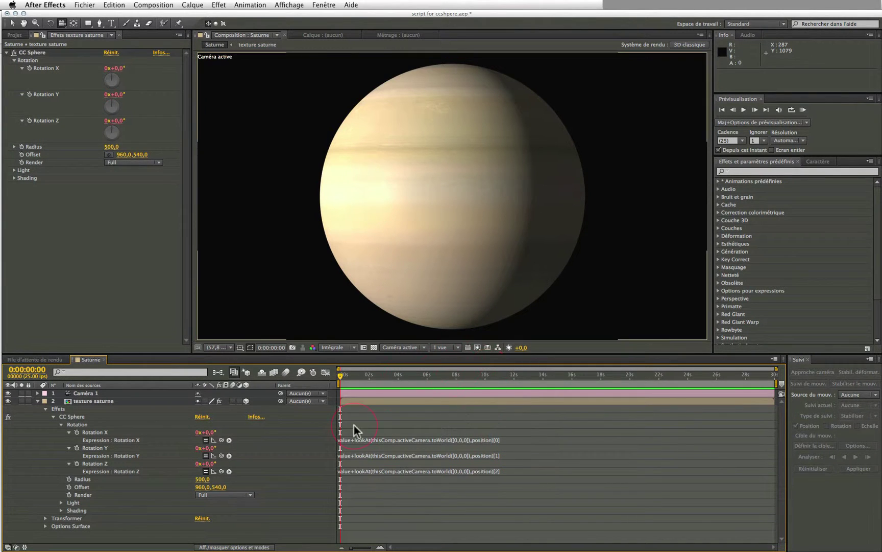
Test the sphere's facing with a camera orbit, undo it, and collapse the layer's properties.
mouse_move(425, 224)
mouse_down()
mouse_move(456, 236)
mouse_move(368, 232)
mouse_up()
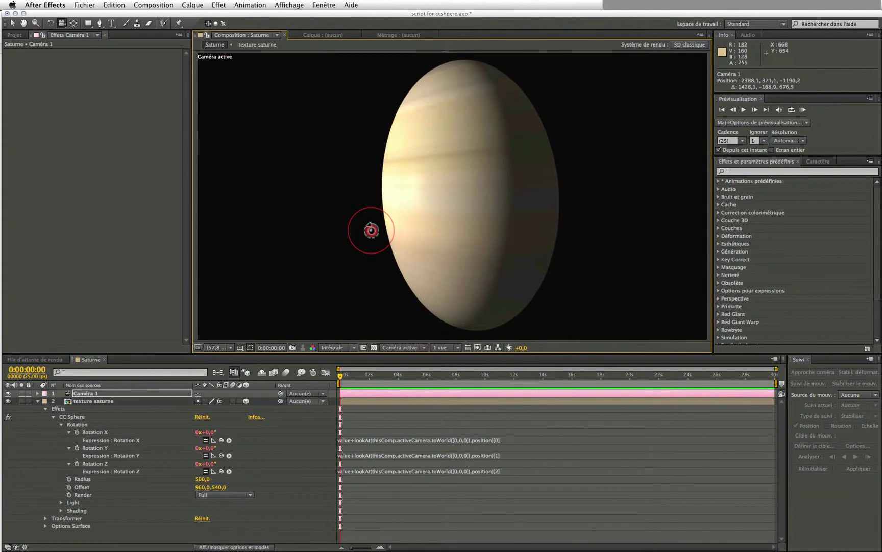
key(ctrl+z)
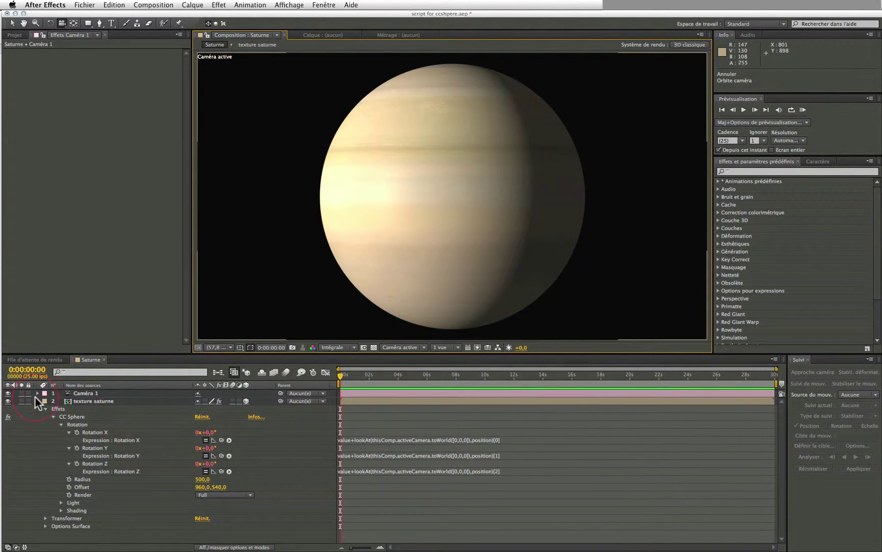
click(37, 400)
click(90, 400)
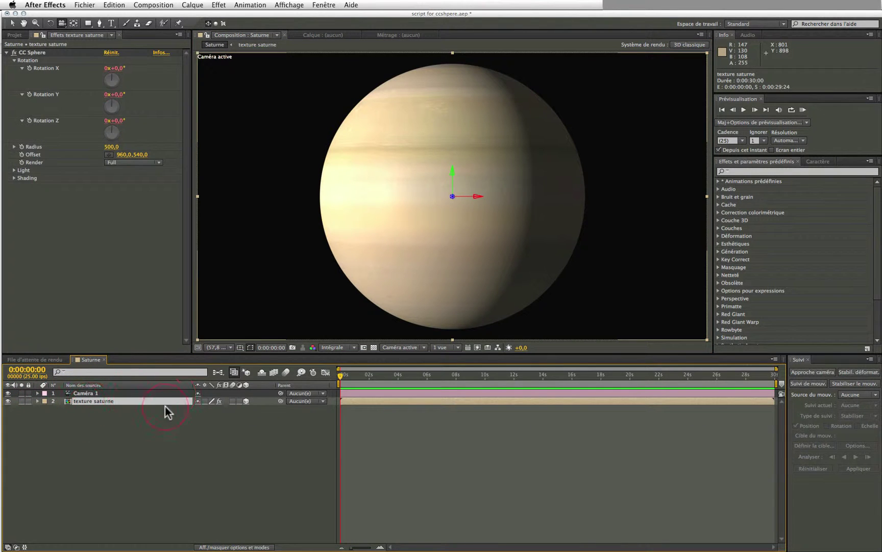
Set texture saturne's Auto-Orient to Orient Towards Camera.
click(196, 6)
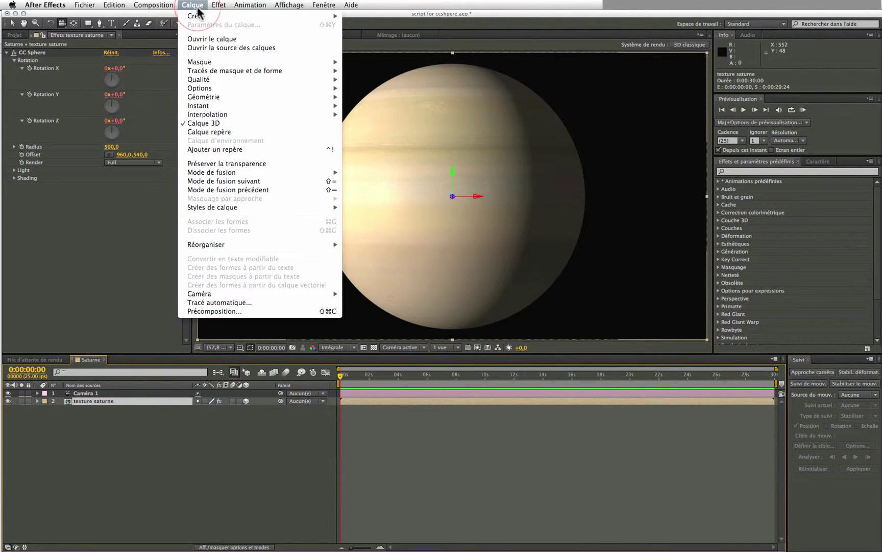
mouse_move(198, 95)
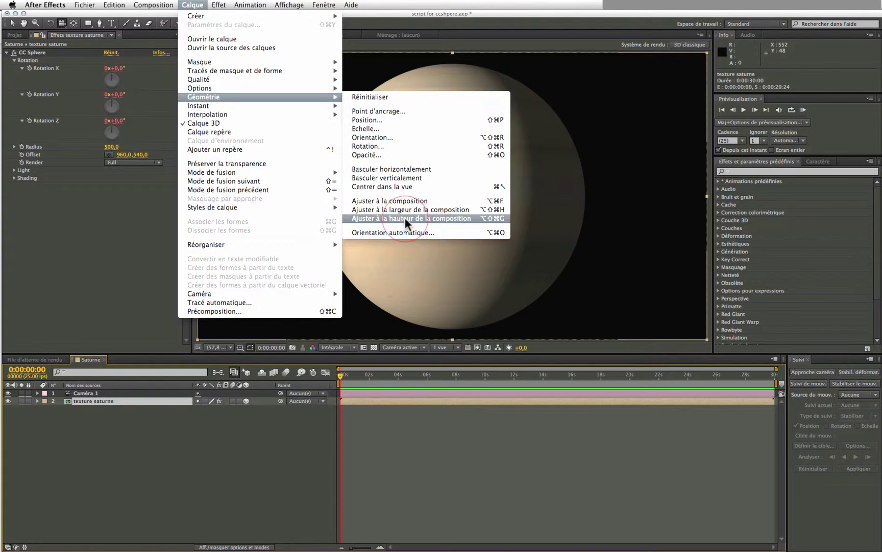
click(406, 232)
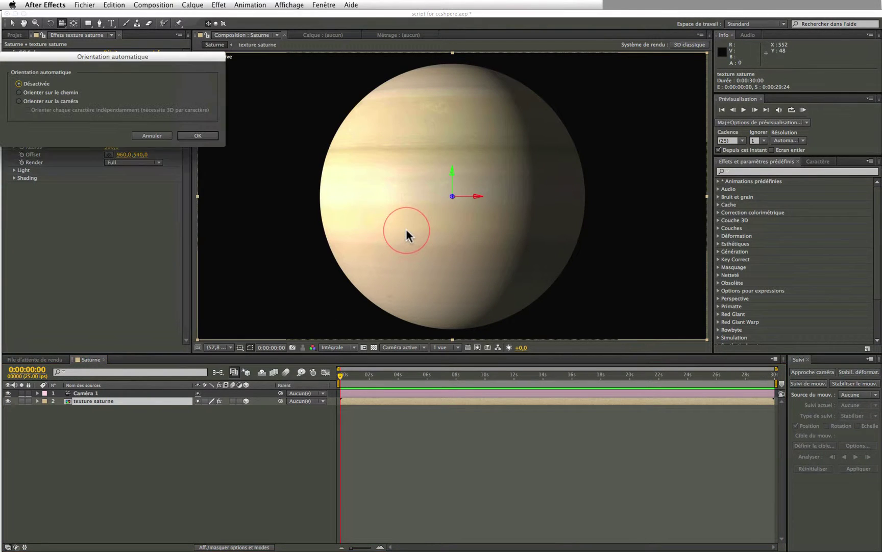
click(28, 101)
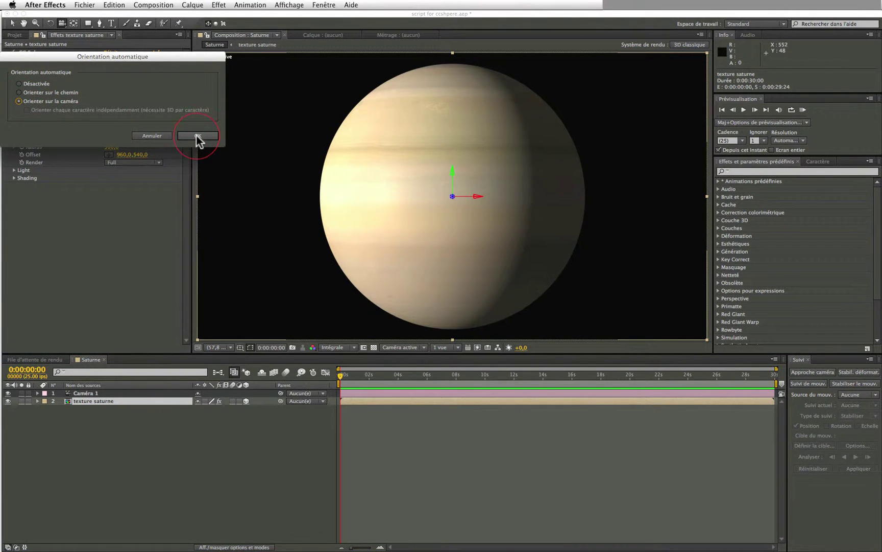
click(197, 135)
Test the orientation with a camera orbit, undo it, and deselect the layer.
mouse_move(431, 203)
mouse_down()
mouse_move(597, 182)
mouse_move(277, 136)
mouse_move(414, 182)
mouse_up()
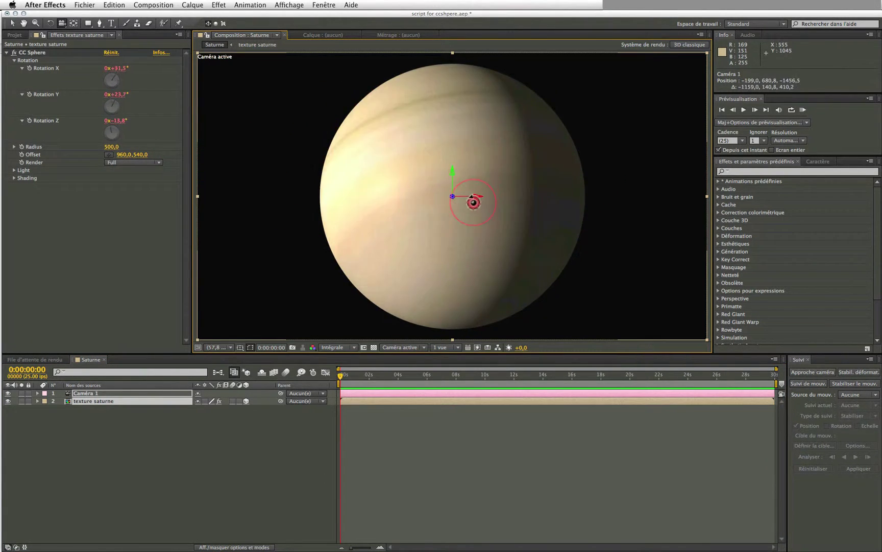
key(super+z)
key(super+z)
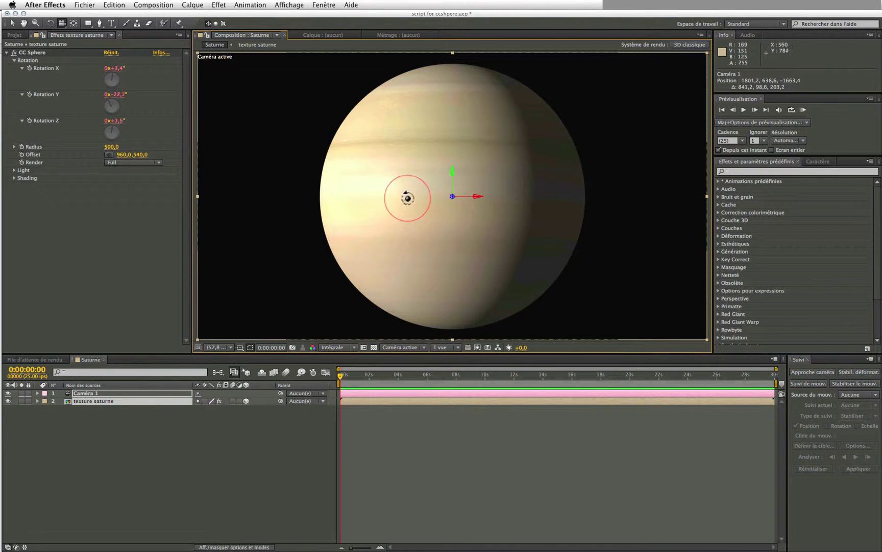
key(super+z)
key(super+z)
click(222, 423)
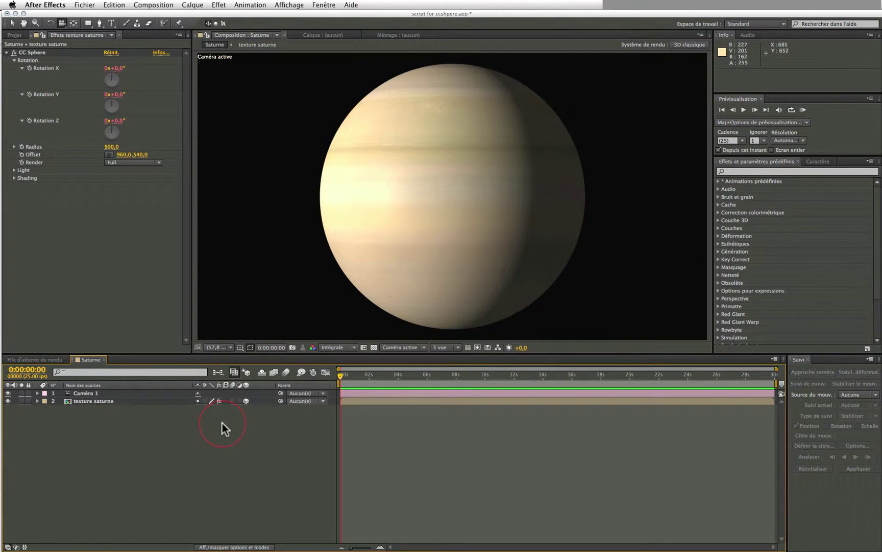
click(22, 25)
Back in the Project panel, create an HDTV 1080 25 composition named Anneau.
click(15, 34)
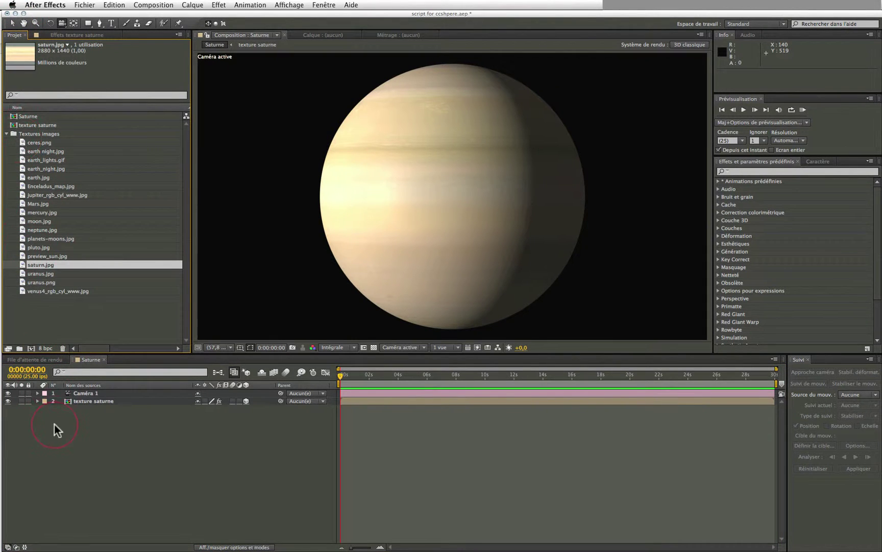
click(39, 312)
click(29, 348)
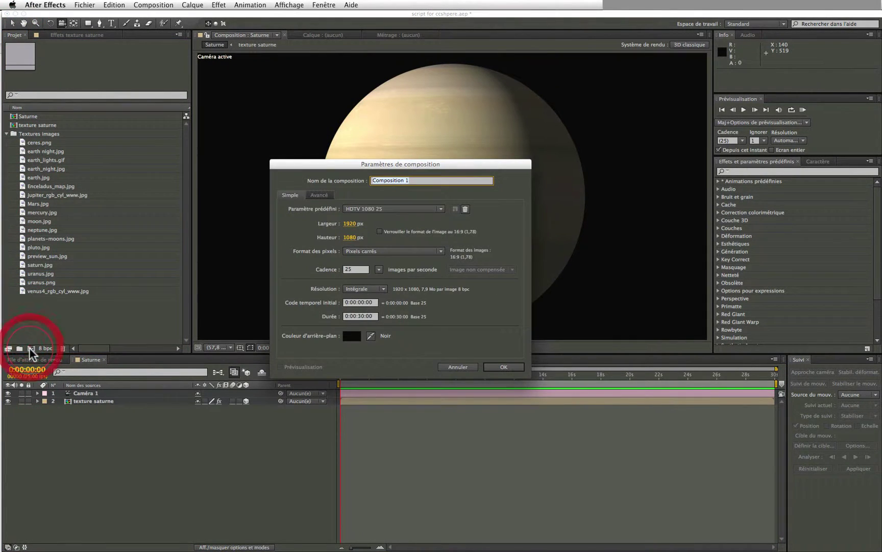
text(Anneau)
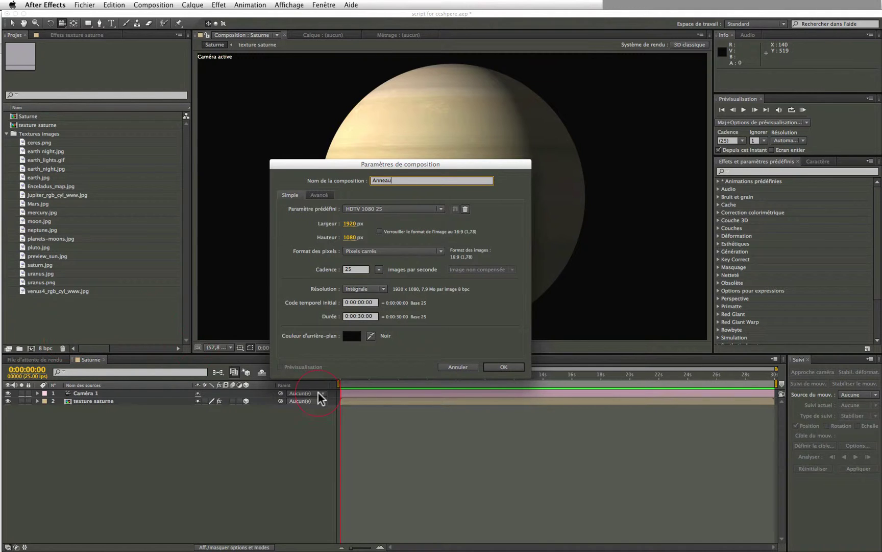
click(505, 366)
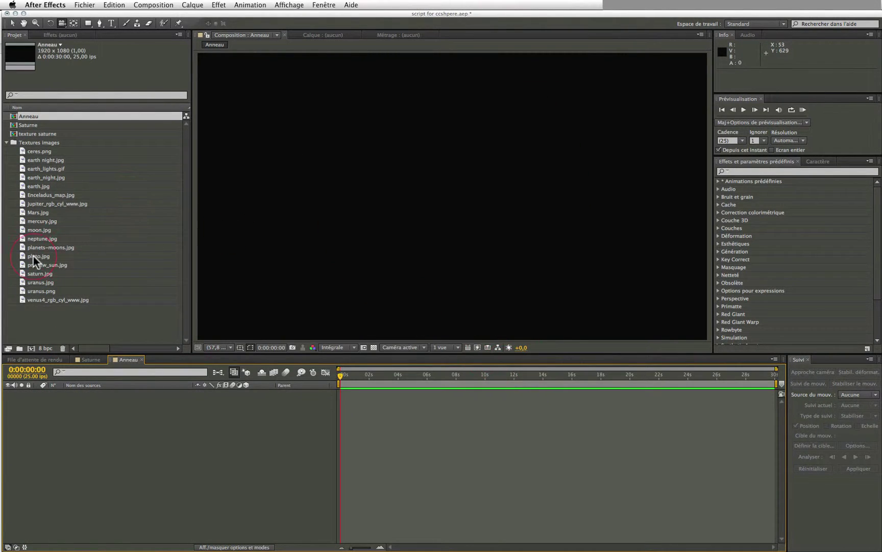
Add saturn.jpg to Anneau and create a full-frame black solid, Noir uni 1, above it.
drag(32, 274, 74, 456)
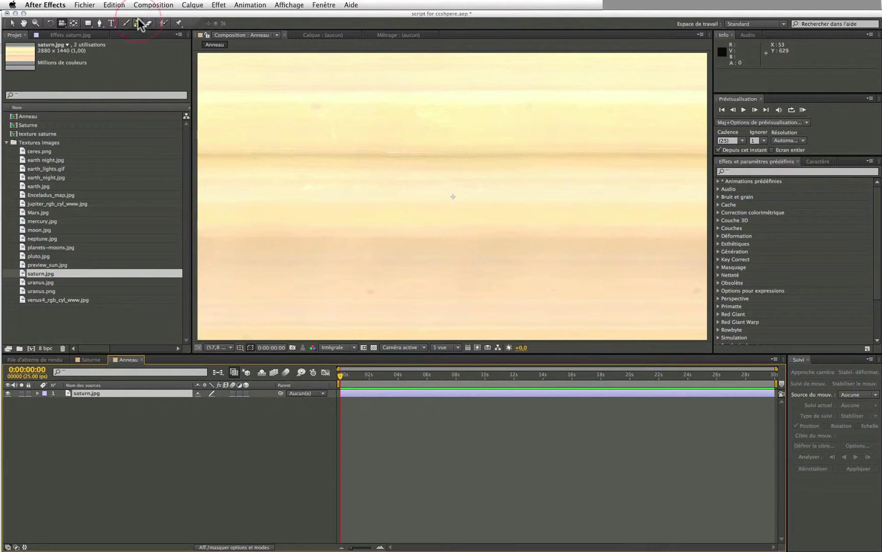
click(97, 459)
right_click(95, 432)
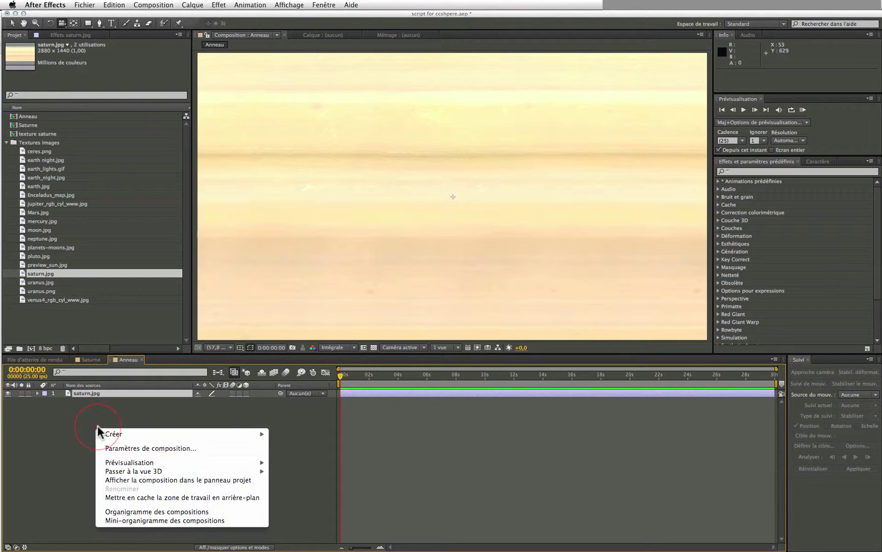
mouse_move(169, 433)
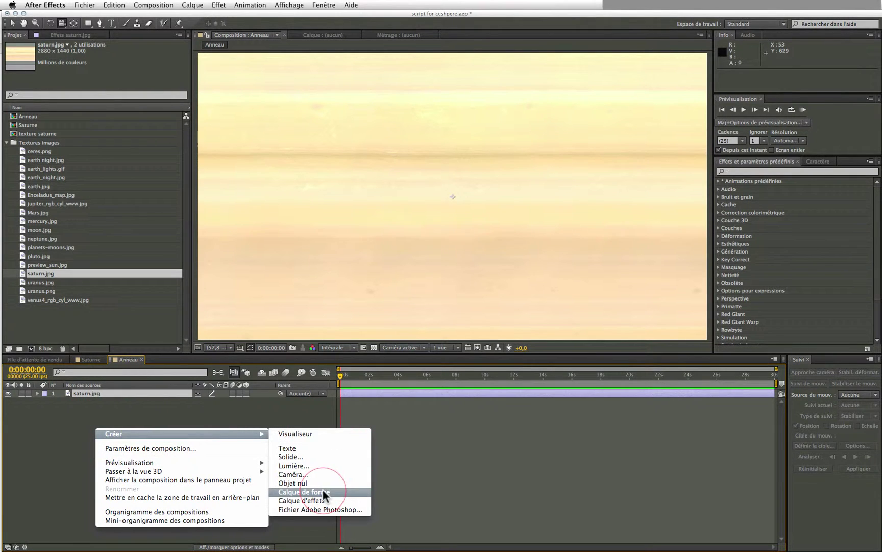
click(321, 457)
click(185, 242)
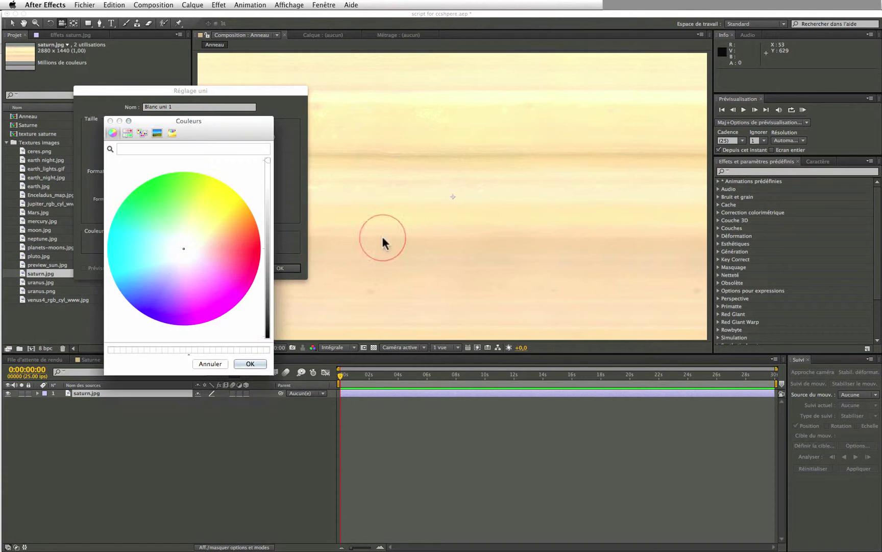
click(267, 336)
click(256, 361)
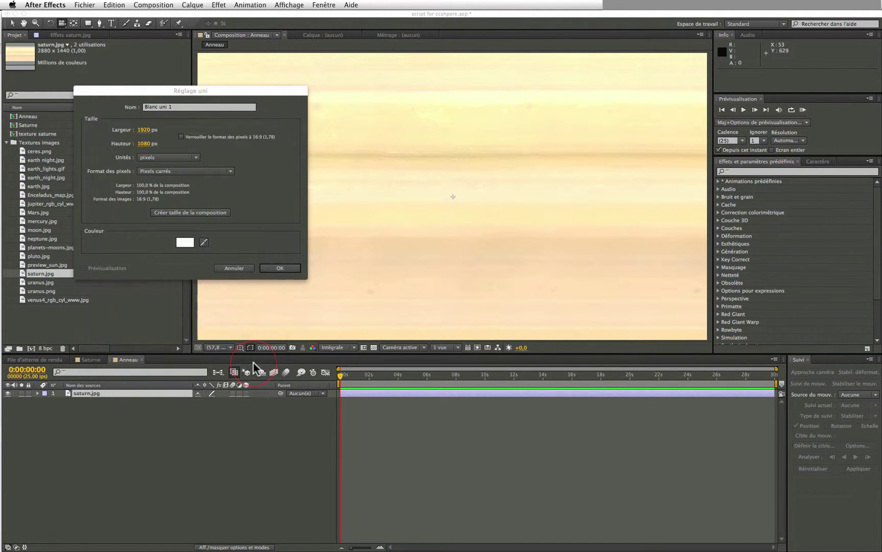
click(278, 269)
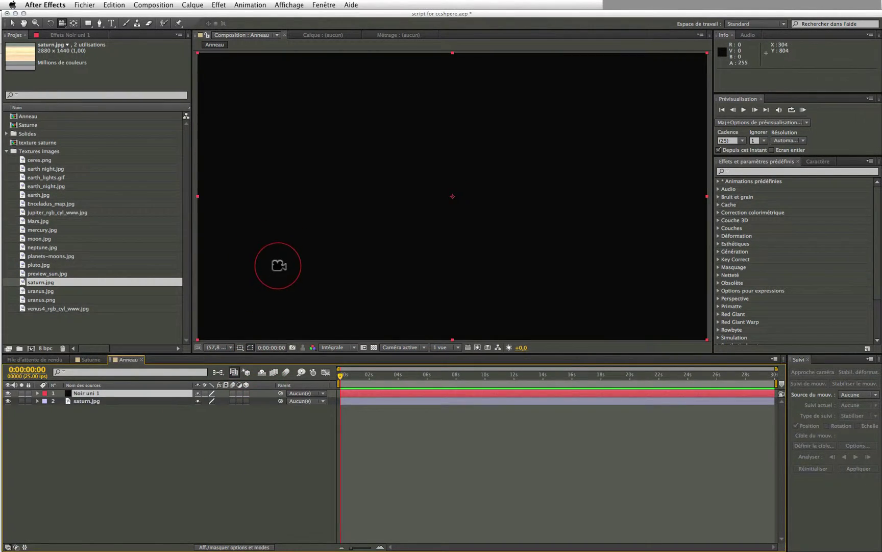
Mask the black solid into two thin rectangular bands, stretching the upper one to full width.
click(89, 25)
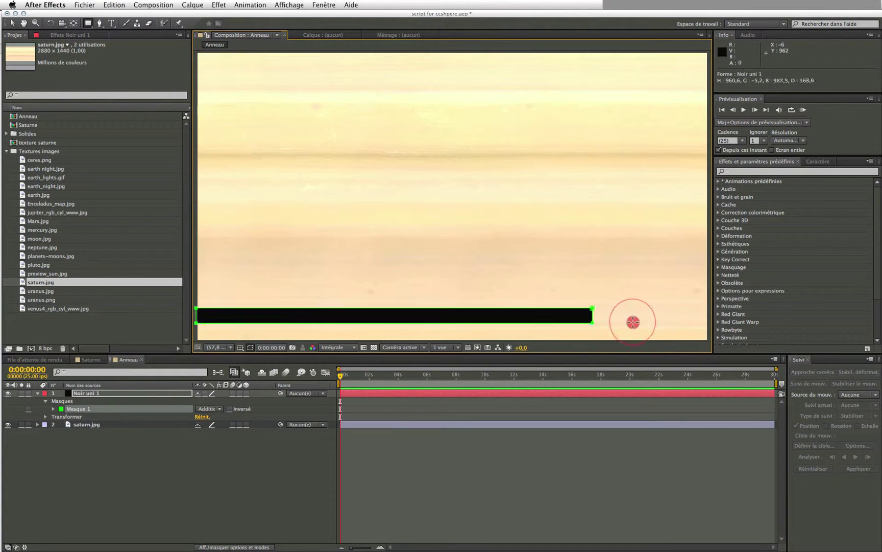
drag(196, 308, 786, 317)
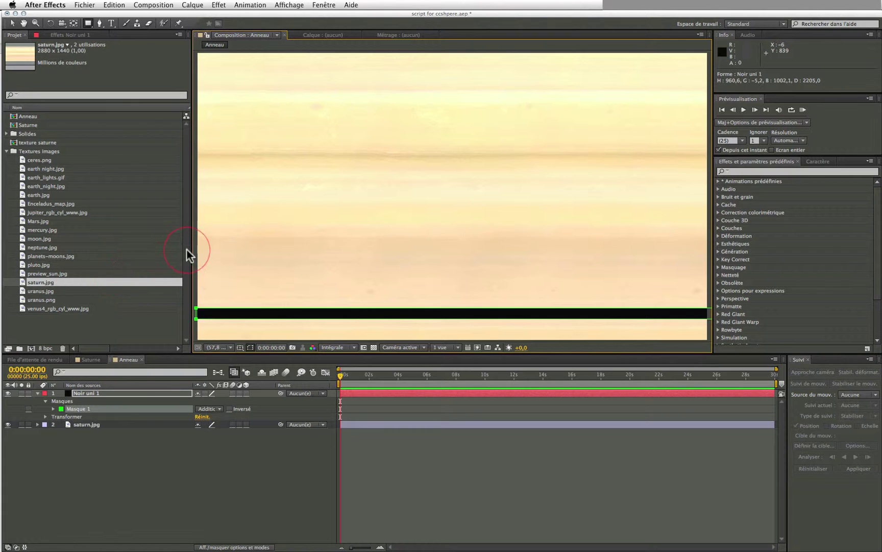
drag(194, 261, 634, 272)
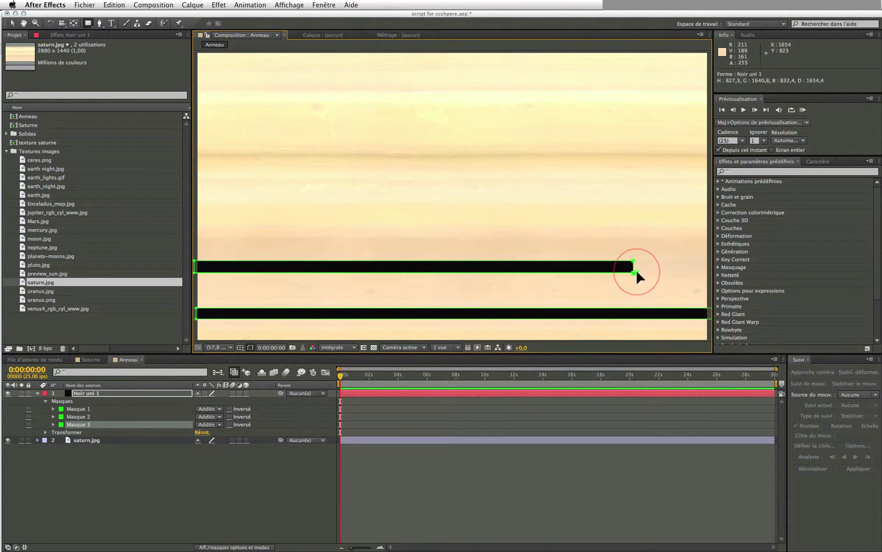
key(v)
key(ctrl+z)
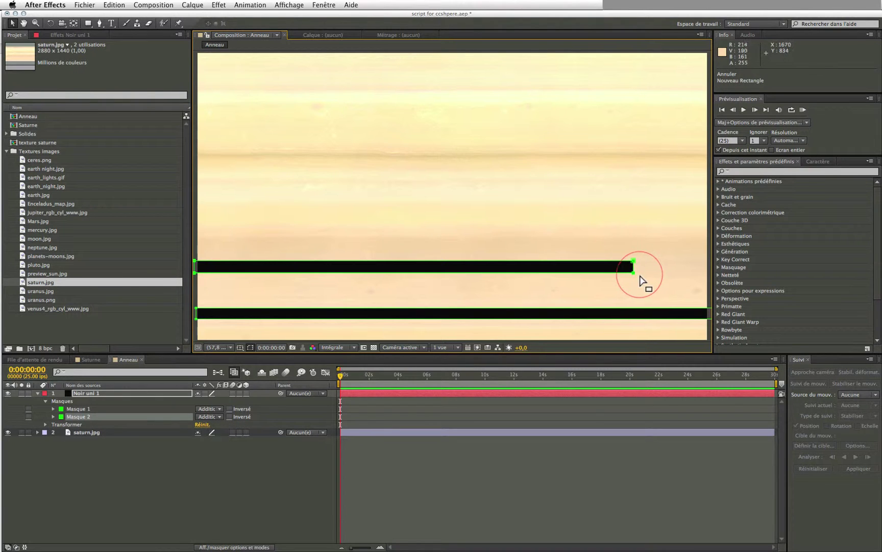
double_click(634, 268)
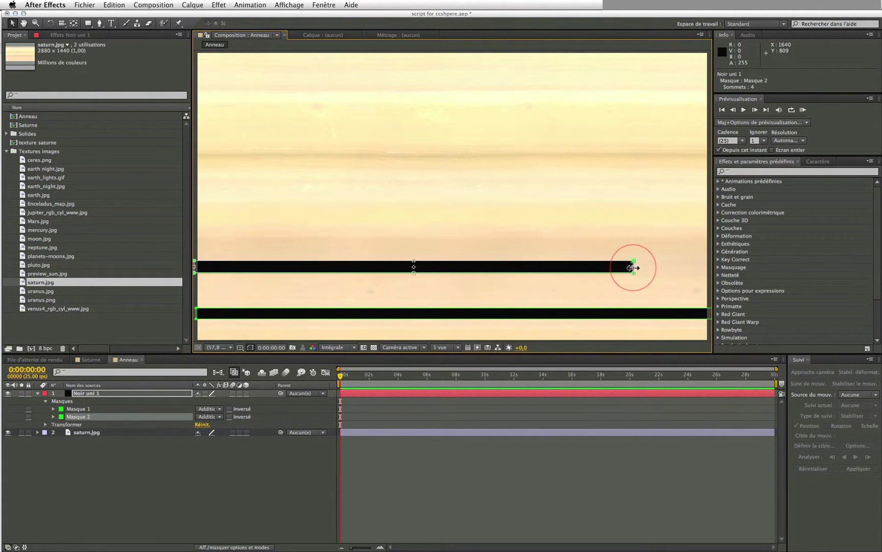
drag(633, 267, 678, 271)
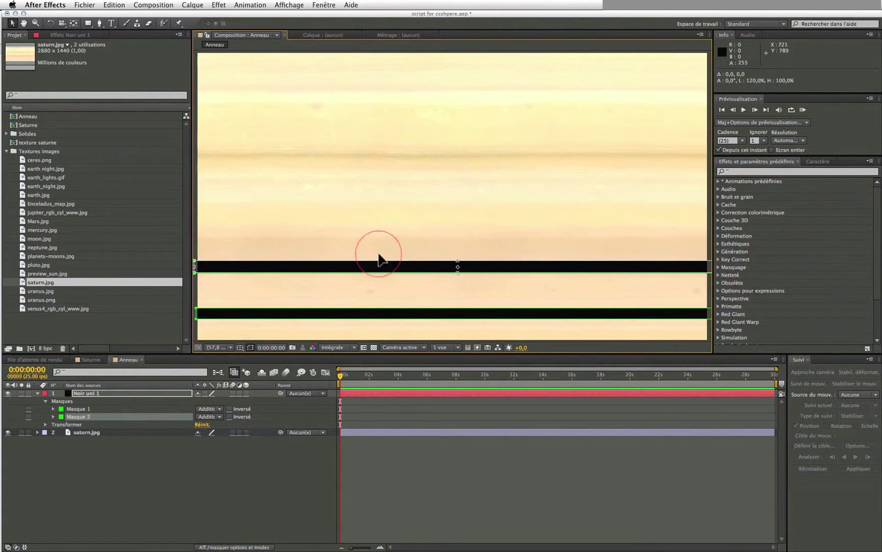
click(181, 442)
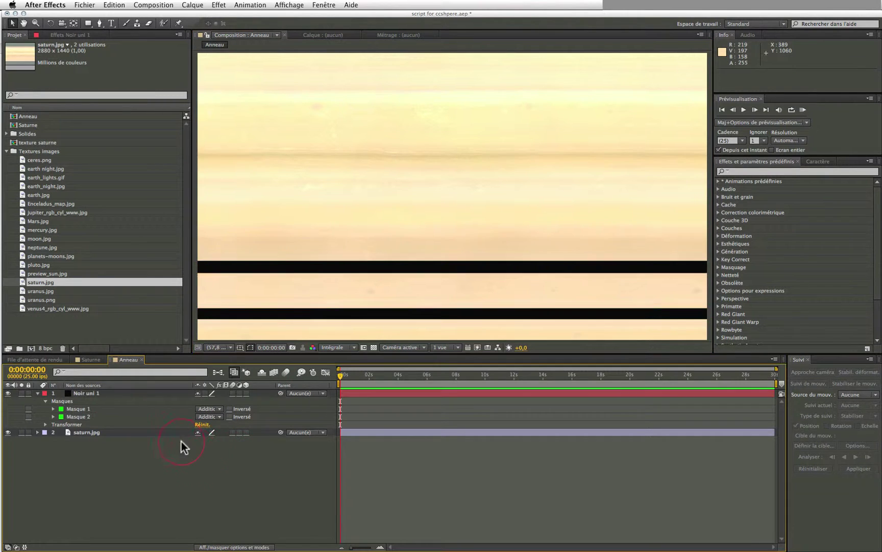
Select Noir uni 1 and saturn.jpg and start precomposing them as 'texture anneau saturne'.
click(38, 394)
click(94, 393)
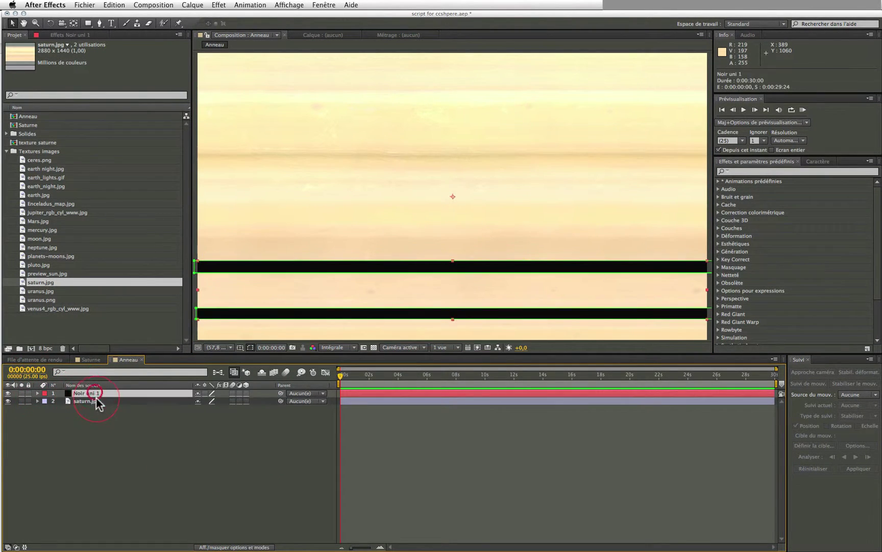
shift+click(96, 399)
key(ctrl+shift+c)
text(texture anneau saturne)
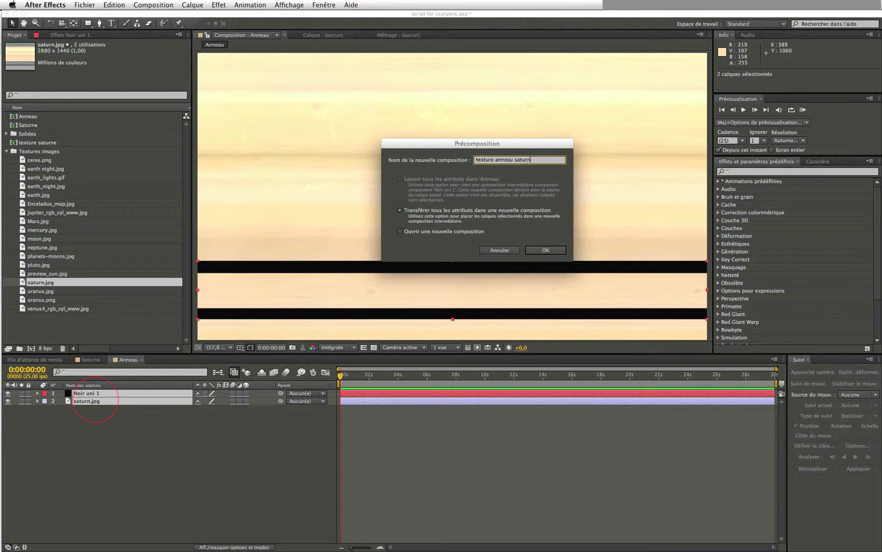
Confirm the 'texture anneau saturne' precomp, then bring up the Effet > Déformation list for it.
click(543, 251)
right_click(106, 392)
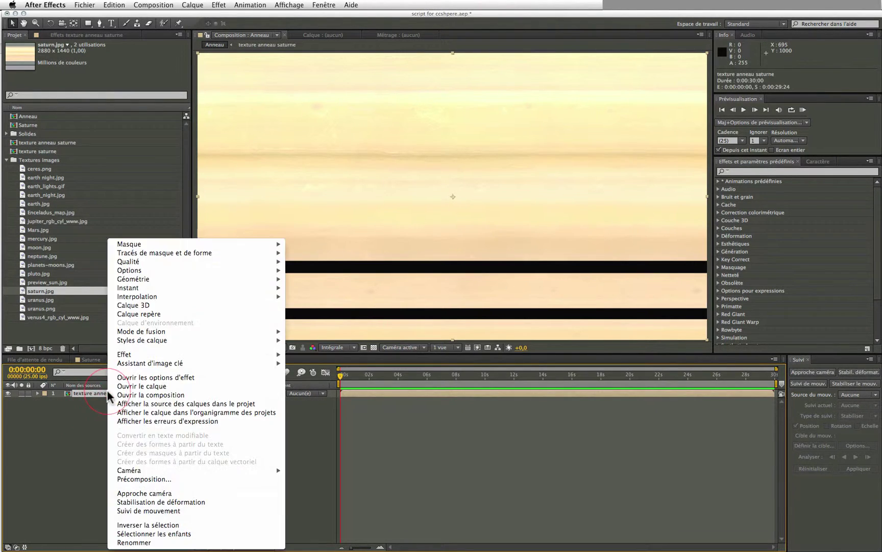
mouse_move(137, 355)
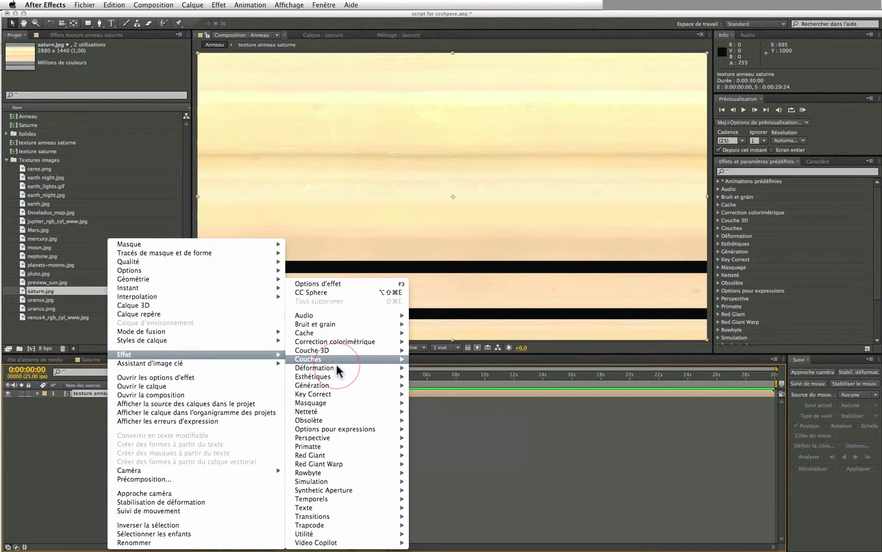
mouse_move(334, 365)
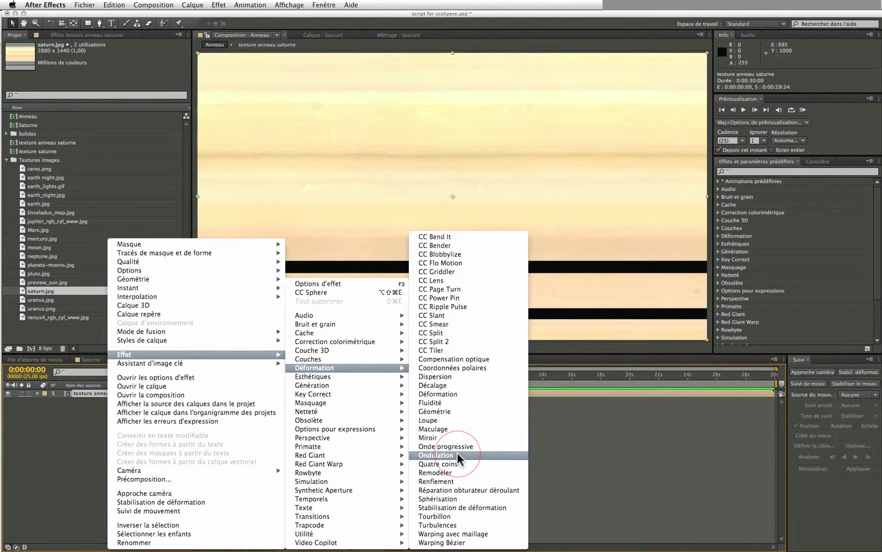
Apply Coordonnées polaires with Rect. > polaire conversion and 100% interpolation.
click(460, 368)
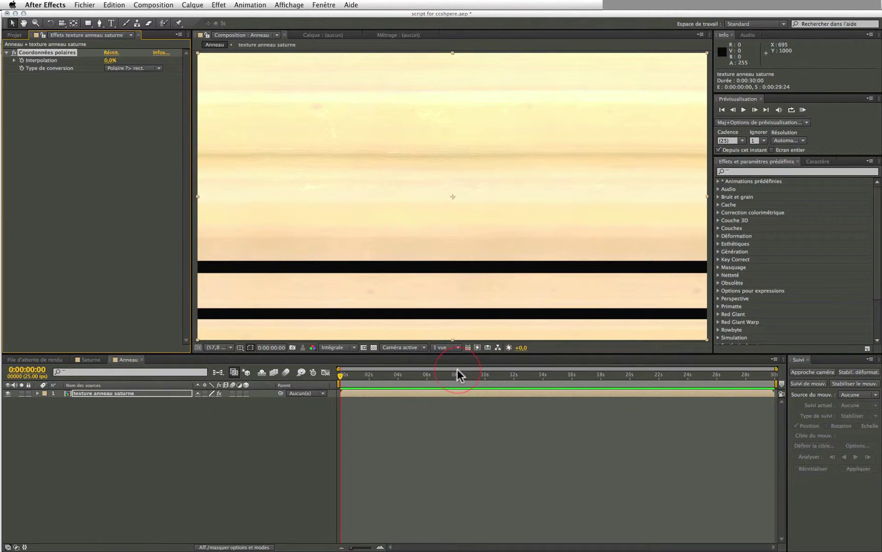
drag(109, 60, 88, 71)
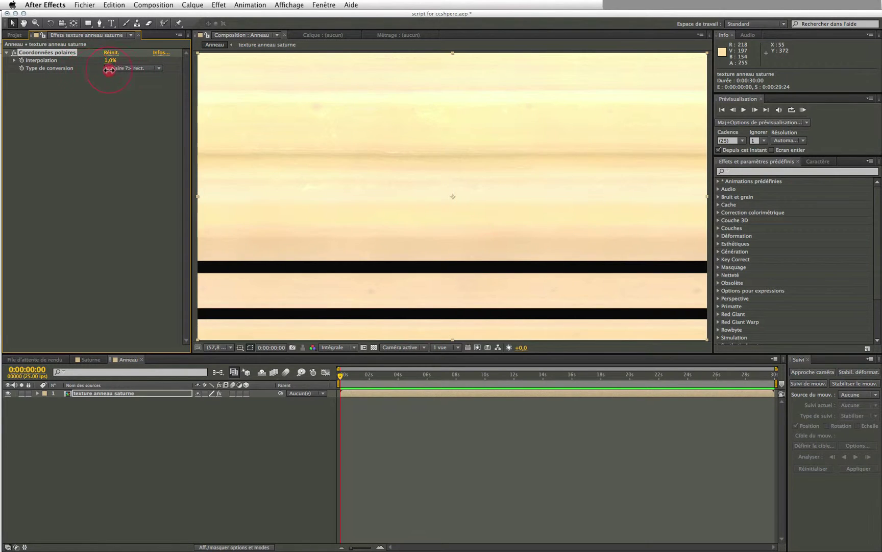
drag(109, 70, 176, 65)
click(138, 66)
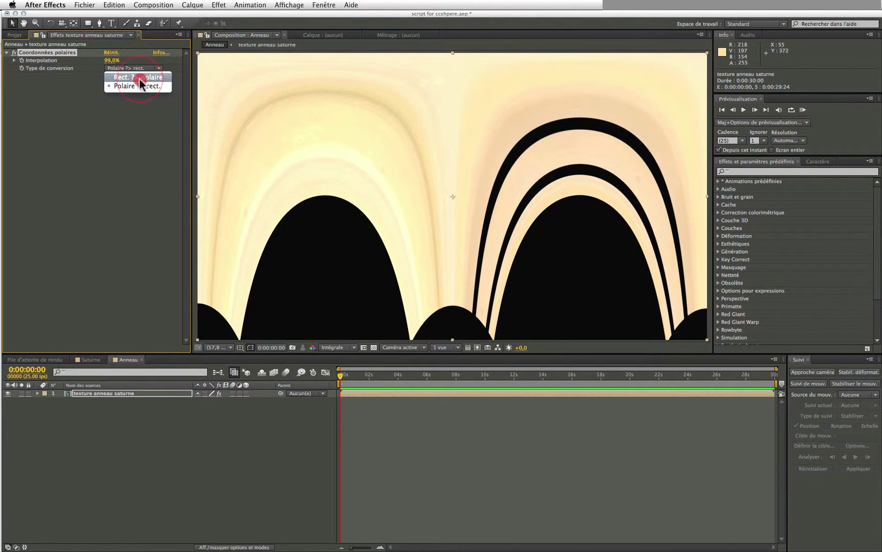
click(138, 77)
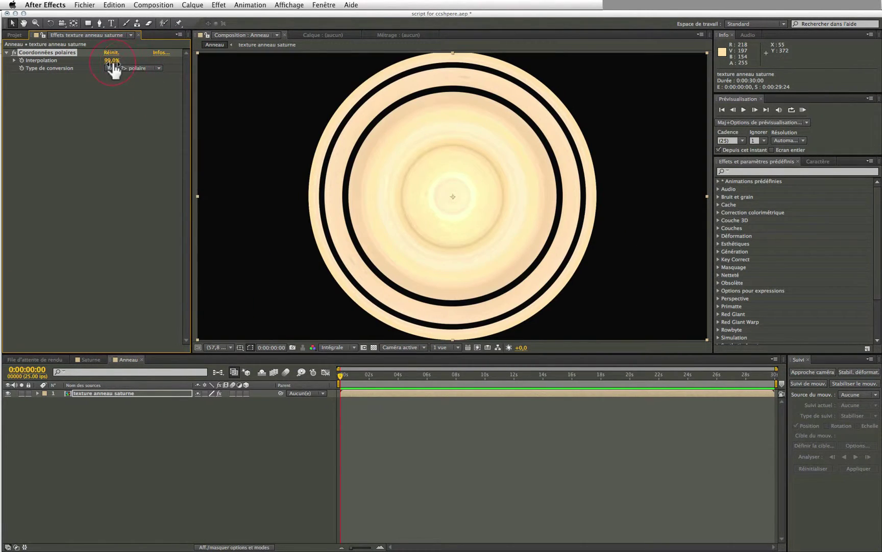
drag(113, 60, 149, 62)
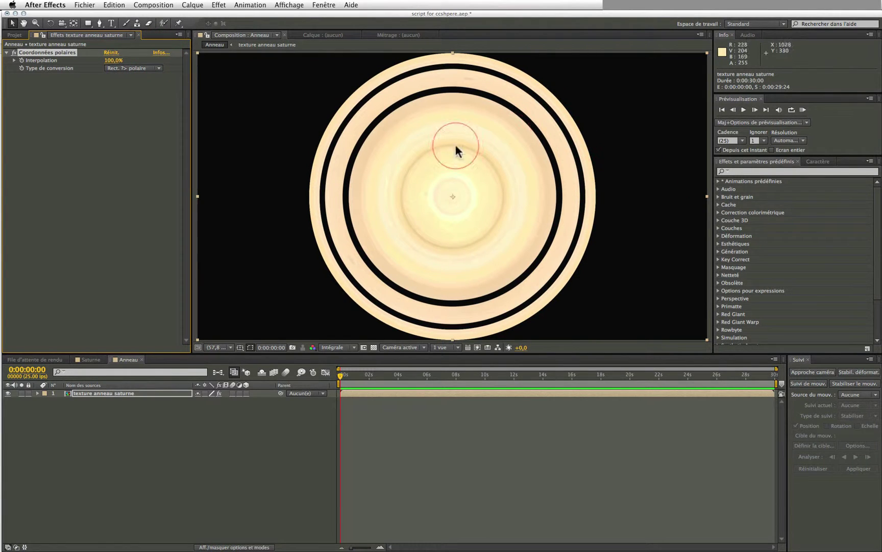
click(105, 396)
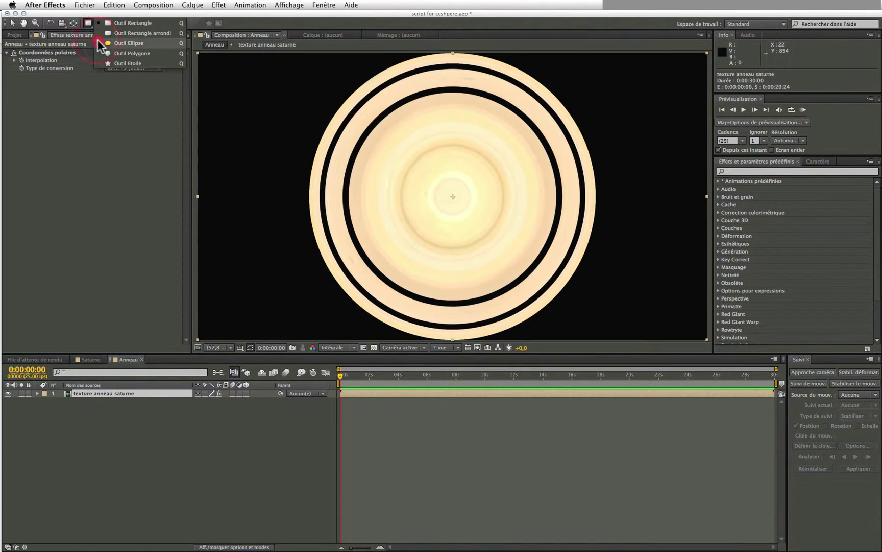
drag(88, 24, 105, 45)
click(130, 68)
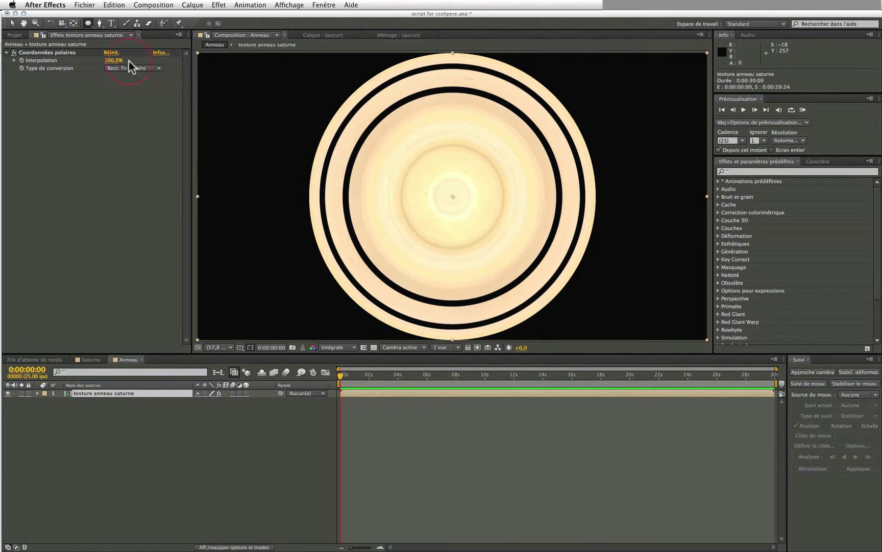
double_click(88, 24)
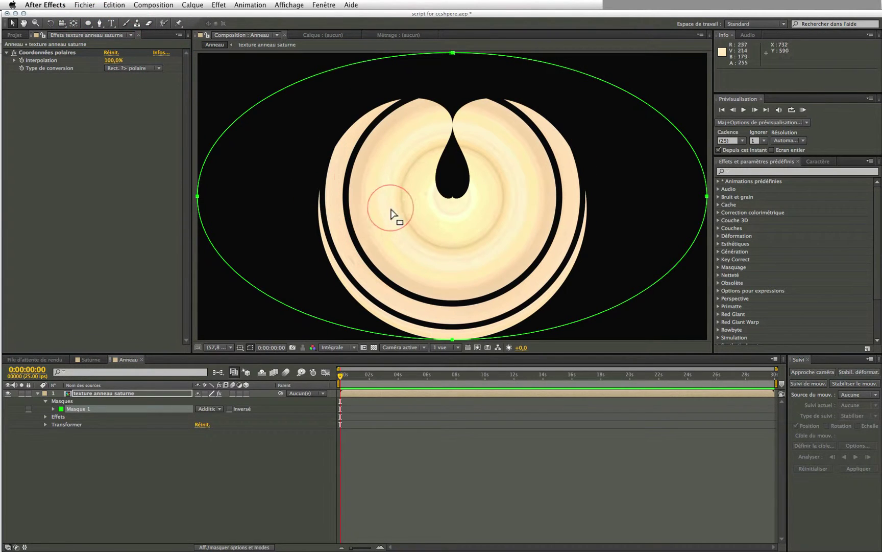
key(super+z)
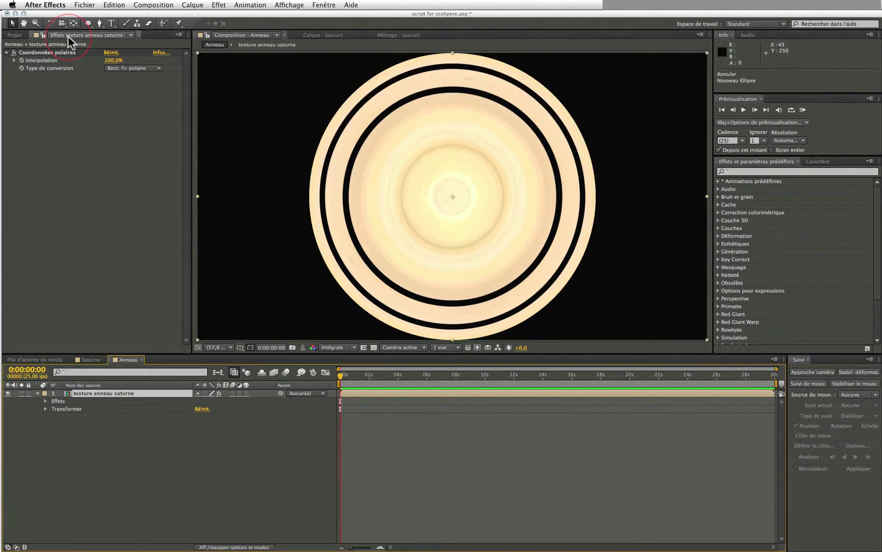
click(125, 312)
Precompose the polar-warped ring layer as 'texture anneau saturne fin'.
key(super+shift+c)
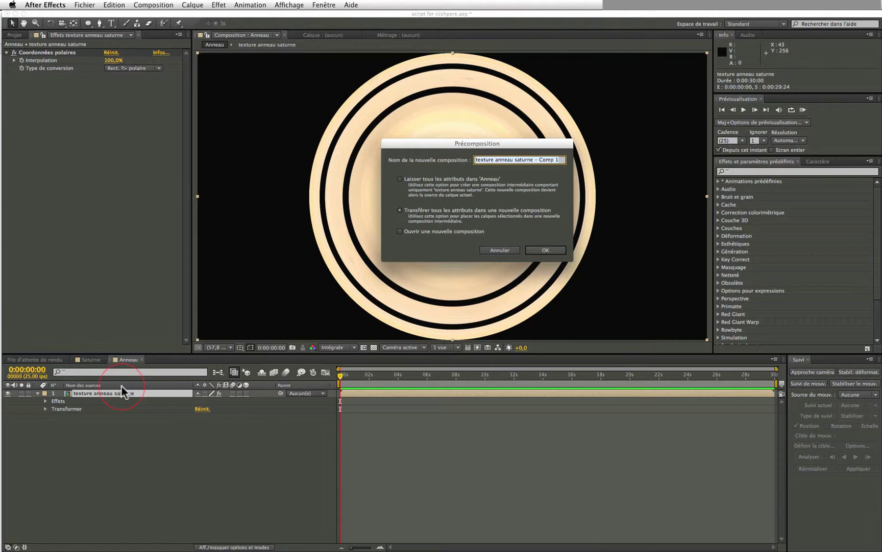
click(555, 160)
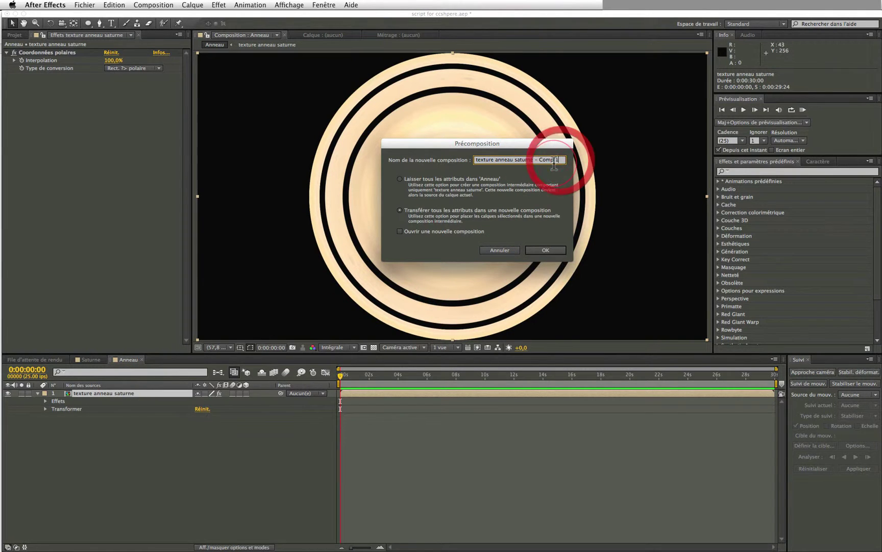
key(BackSpace)
key(BackSpace)
text(fin)
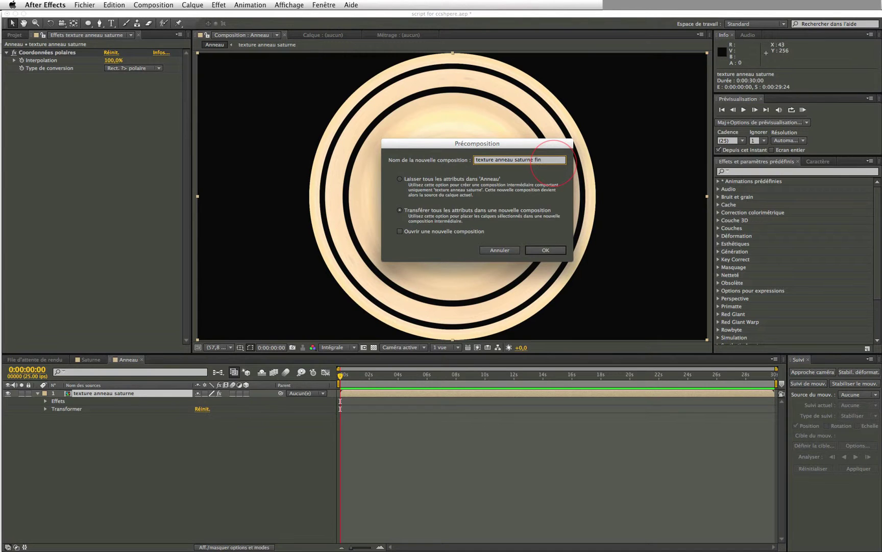
key(Return)
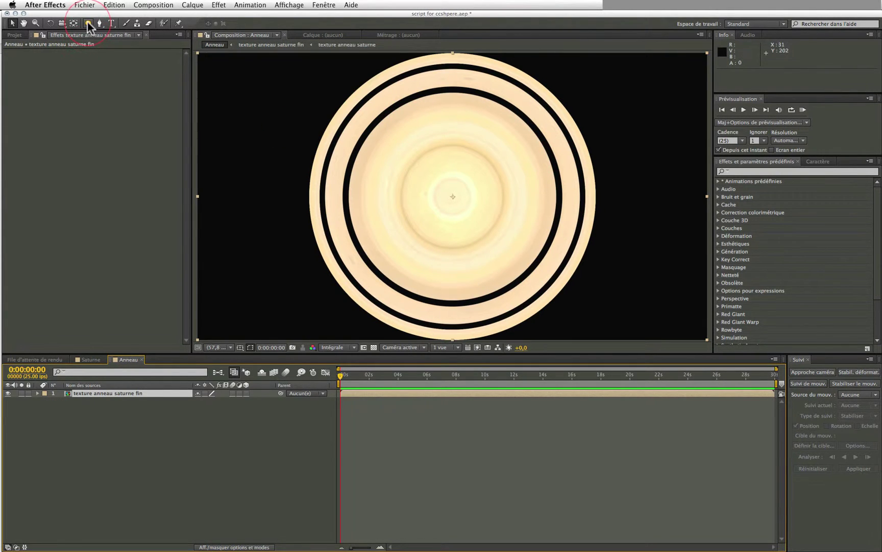
drag(89, 27, 105, 54)
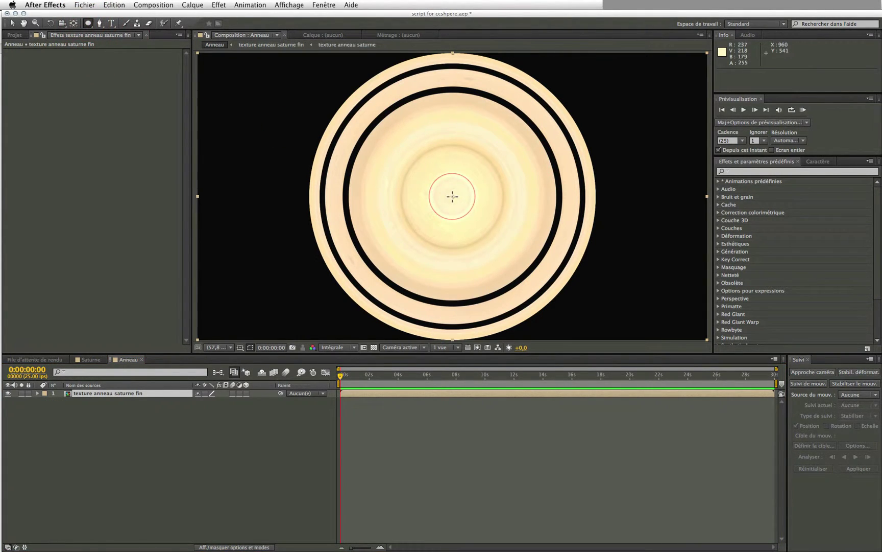
Draw a circle mask just outside the outer band, enlarge it slightly, and duplicate it as Masque 2.
mouse_move(453, 196)
mouse_down()
mouse_move(387, 162)
mouse_move(316, 146)
mouse_up()
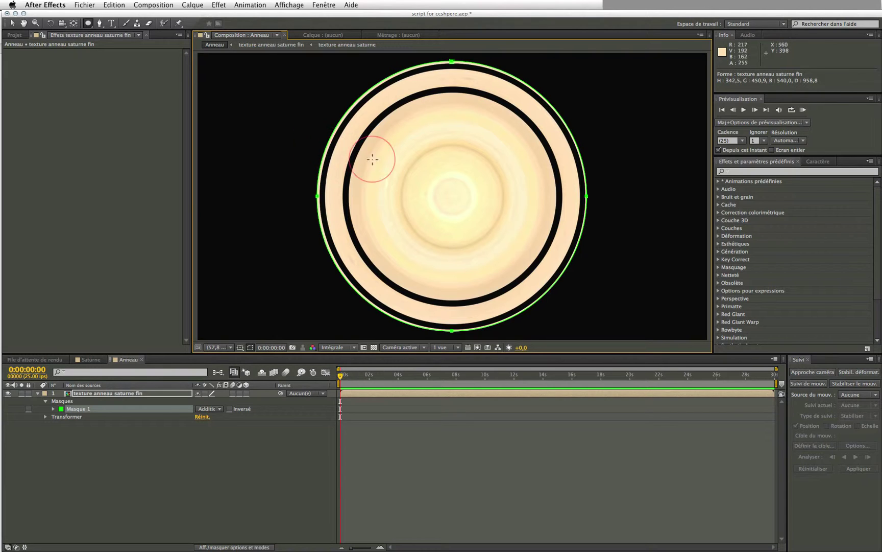
key(v)
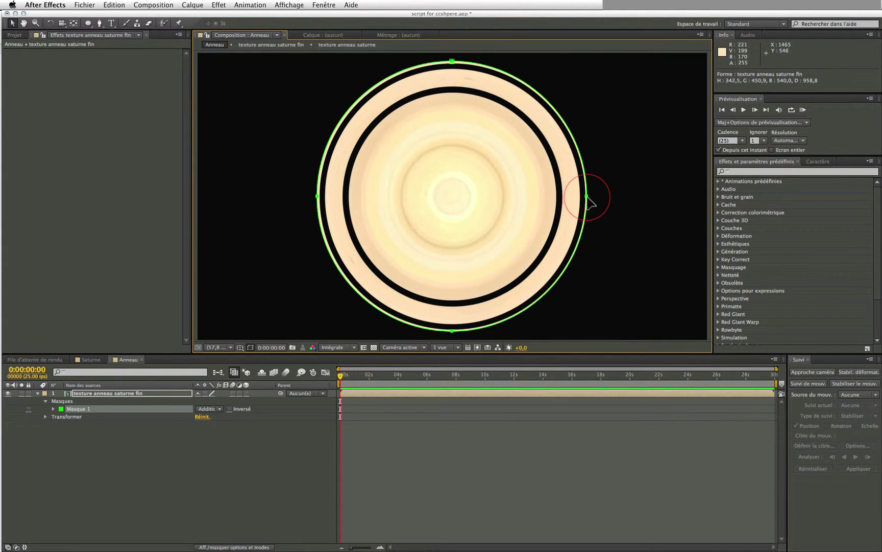
double_click(587, 197)
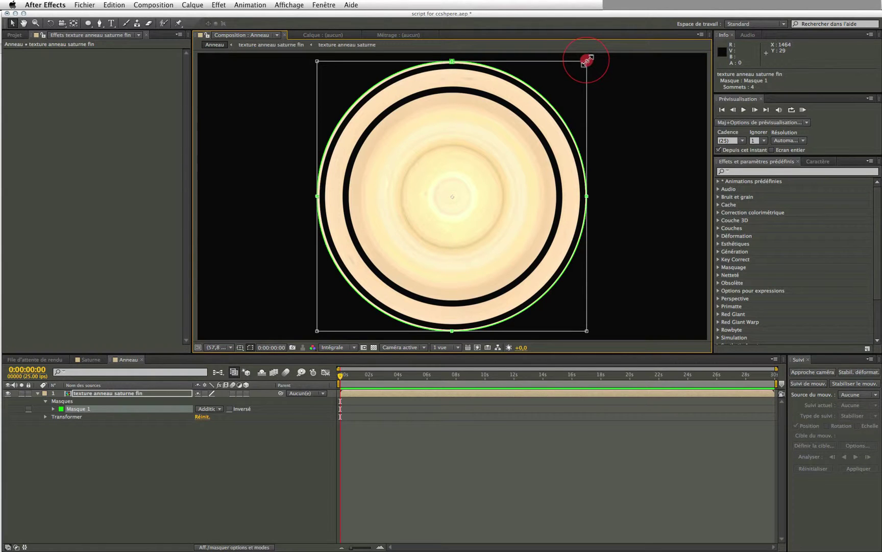
drag(589, 59, 595, 62)
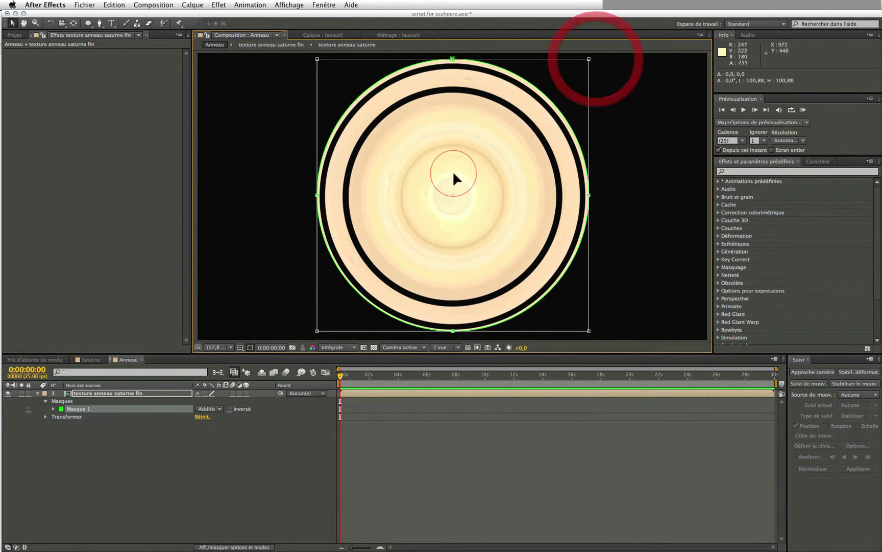
click(207, 469)
click(76, 407)
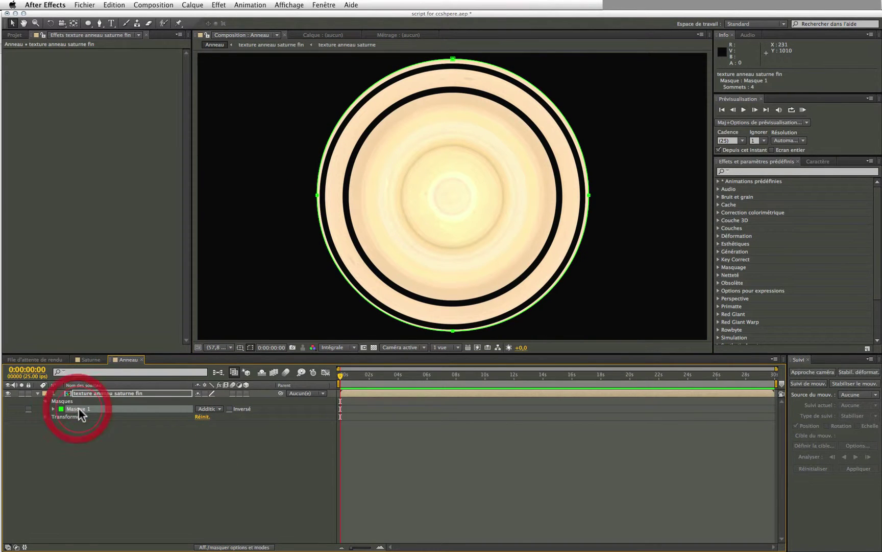
key(ctrl+d)
Shrink Masque 2 to about 65% inside the rings and set its mode to Soustraction.
click(78, 415)
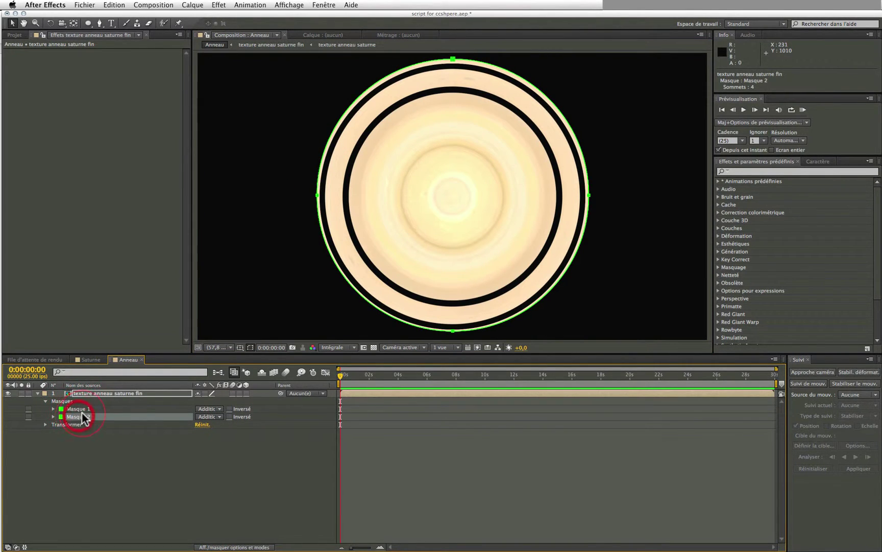
double_click(318, 195)
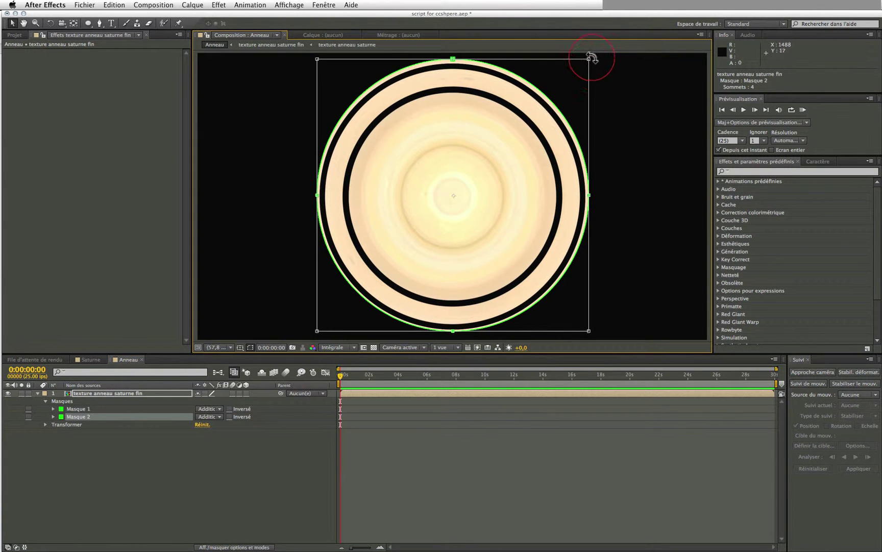
drag(589, 60, 535, 106)
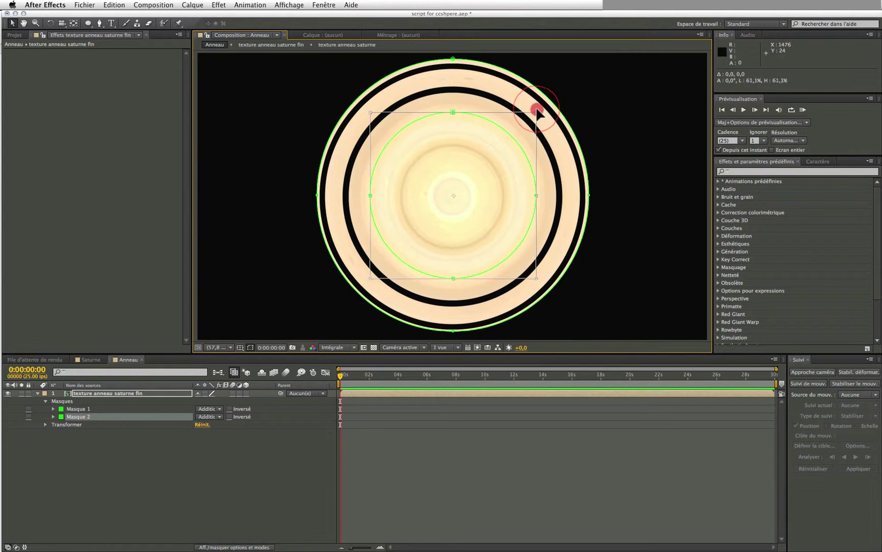
drag(536, 106, 543, 105)
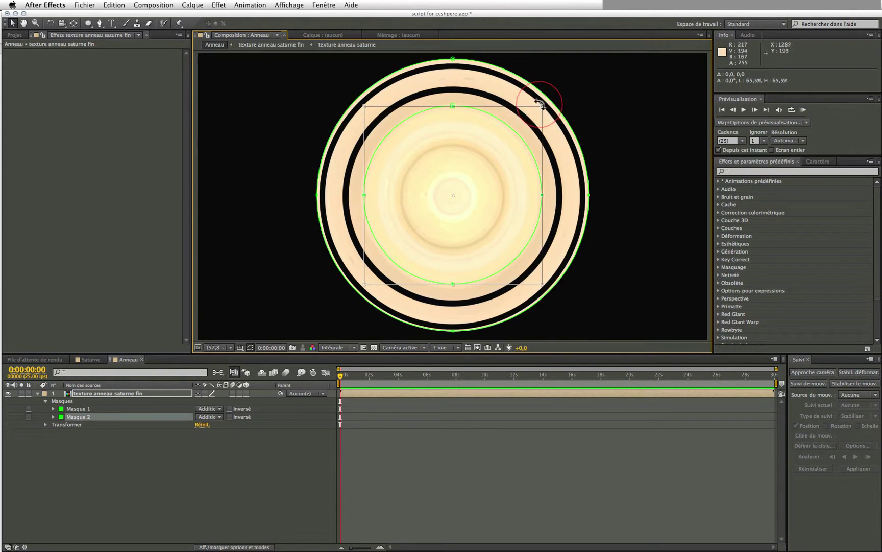
click(213, 415)
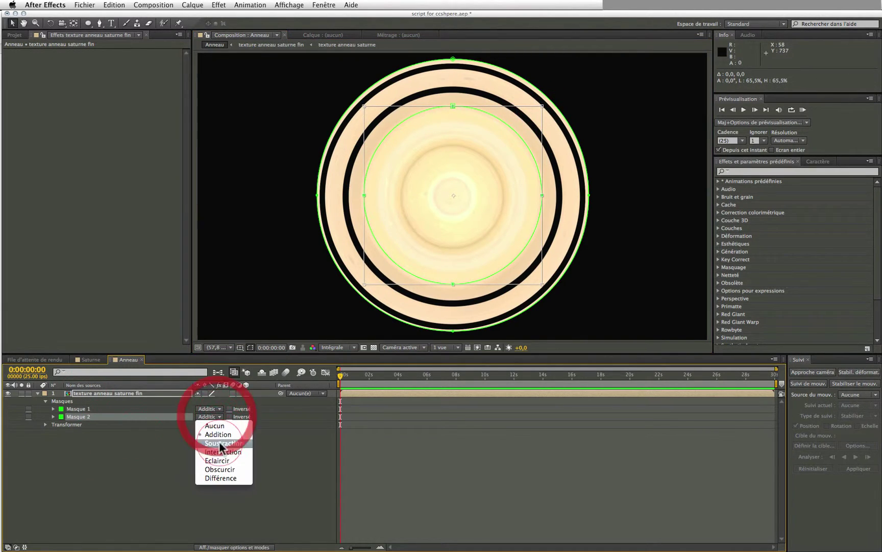
click(220, 444)
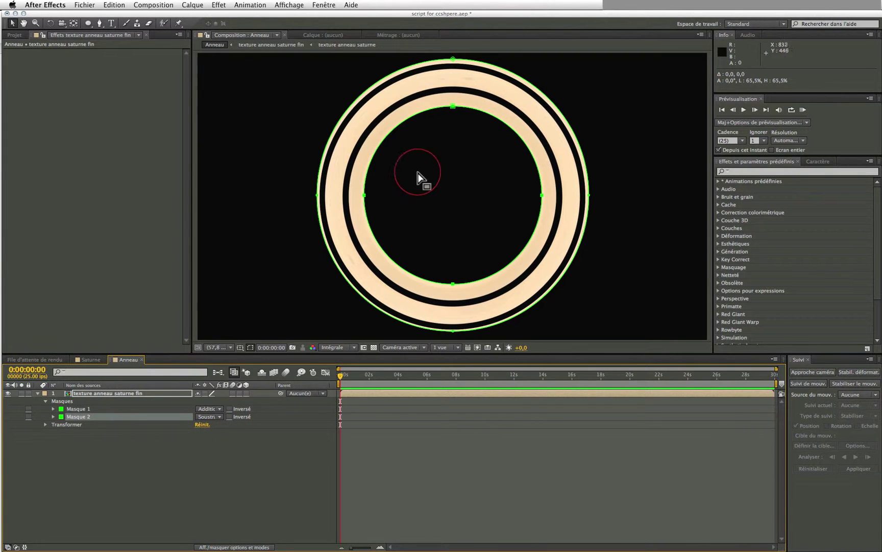
Deselect the ring layer and return to the Saturne composition.
click(138, 444)
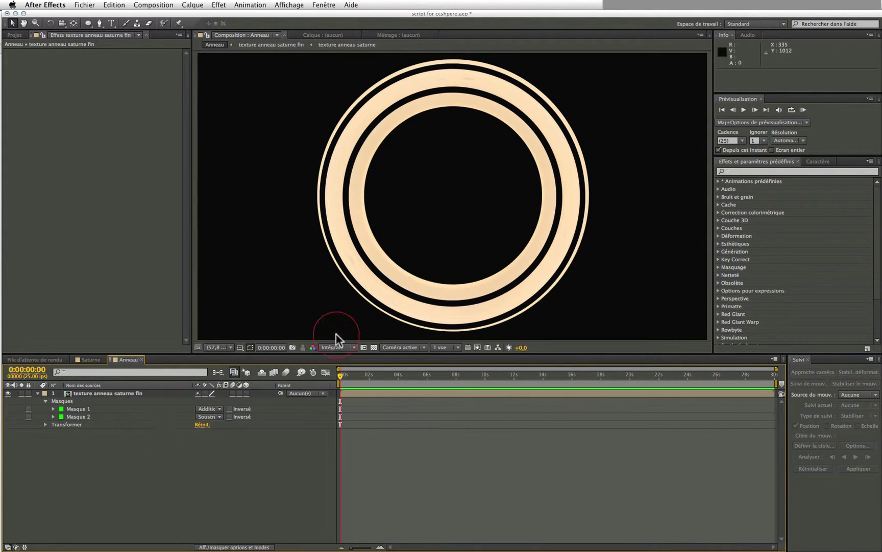
click(251, 319)
click(90, 360)
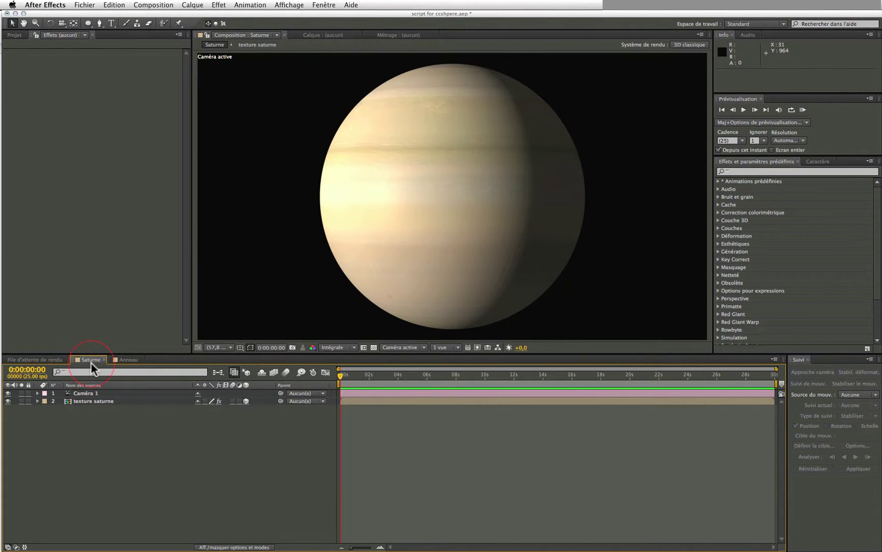
Drag texture anneau saturne fin from the Projet panel into the Saturne viewer.
click(16, 34)
click(7, 169)
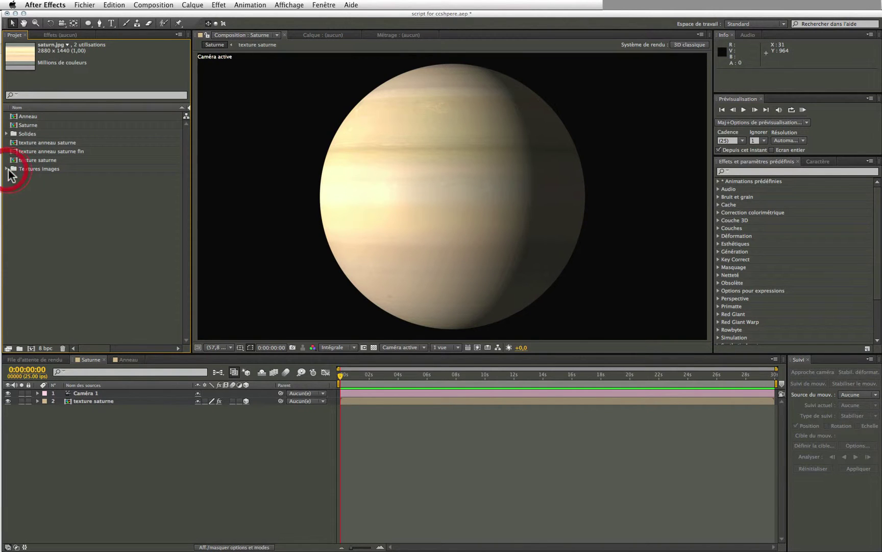
mouse_move(32, 151)
mouse_down()
mouse_move(478, 184)
mouse_move(456, 201)
mouse_up()
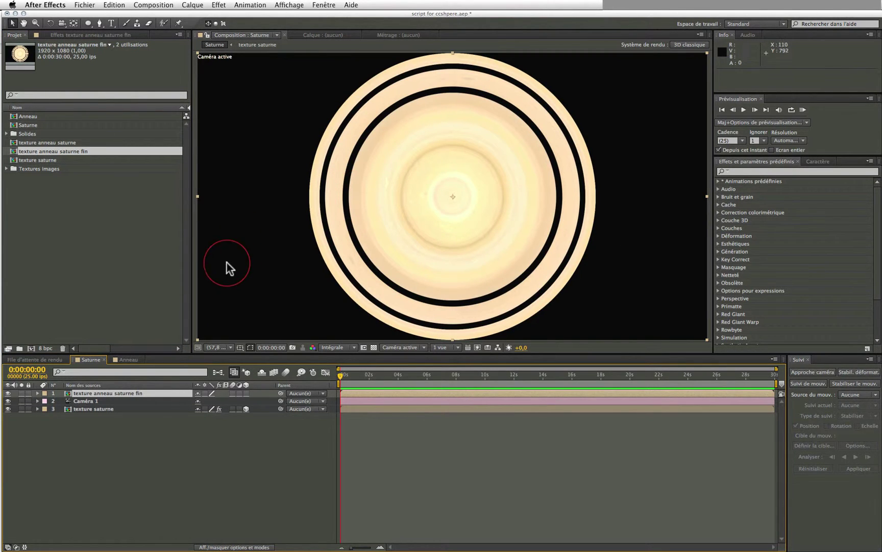
Move the ring layer below Caméra 1 and switch it to a 3D layer.
click(29, 392)
drag(80, 393, 83, 406)
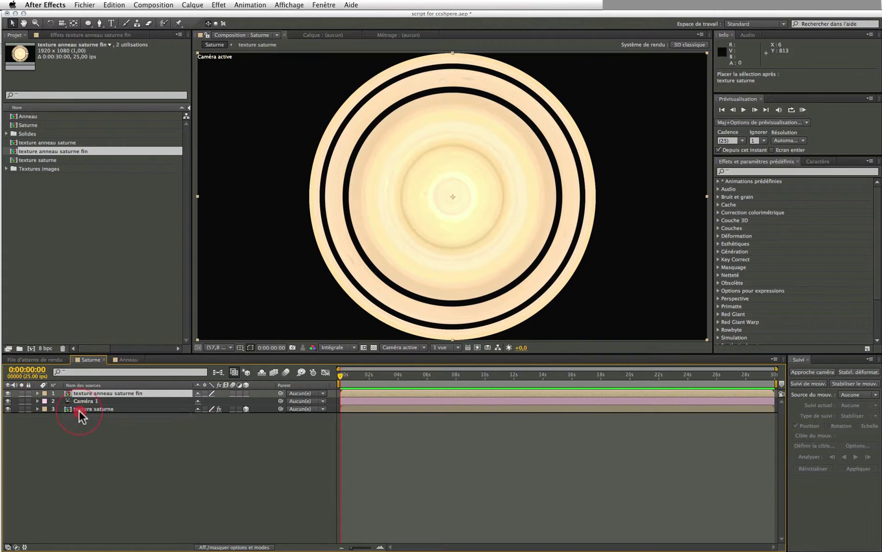
click(214, 372)
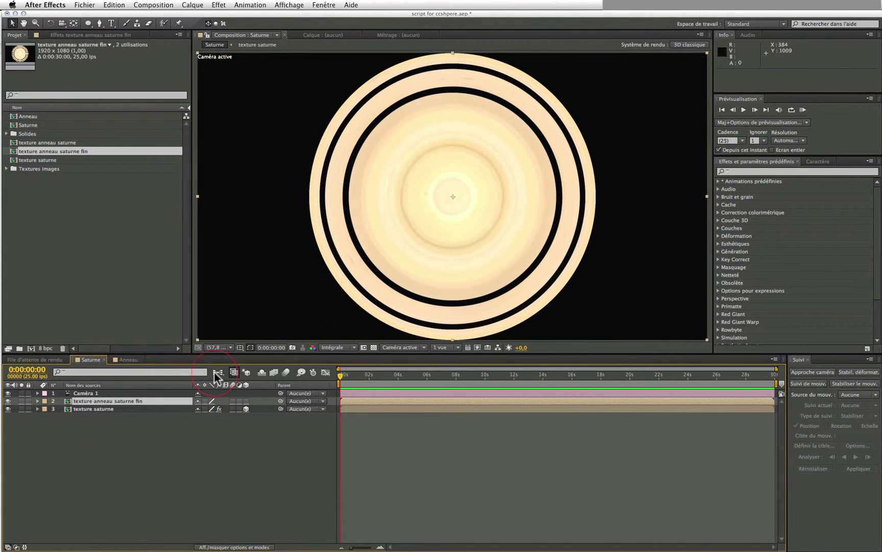
click(246, 401)
click(246, 409)
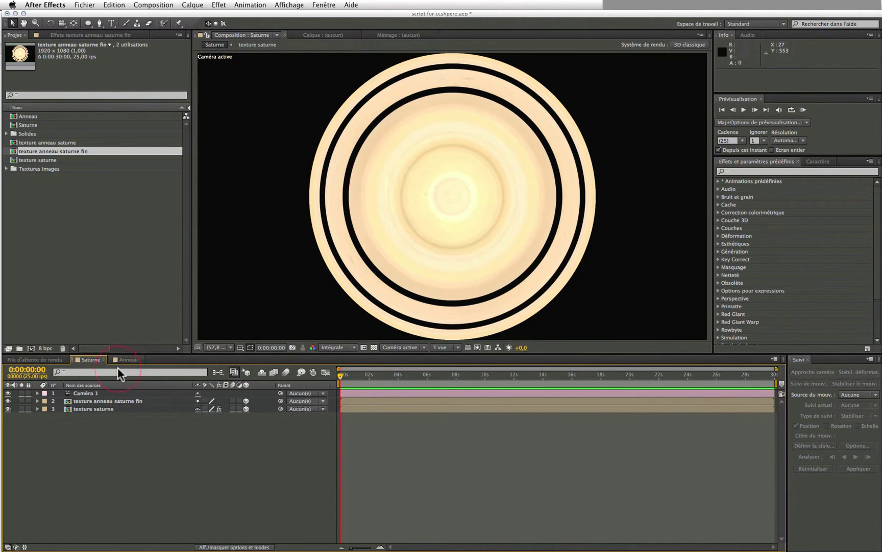
Rotate the ring layer -90° on X so it lies flat horizontally.
click(117, 401)
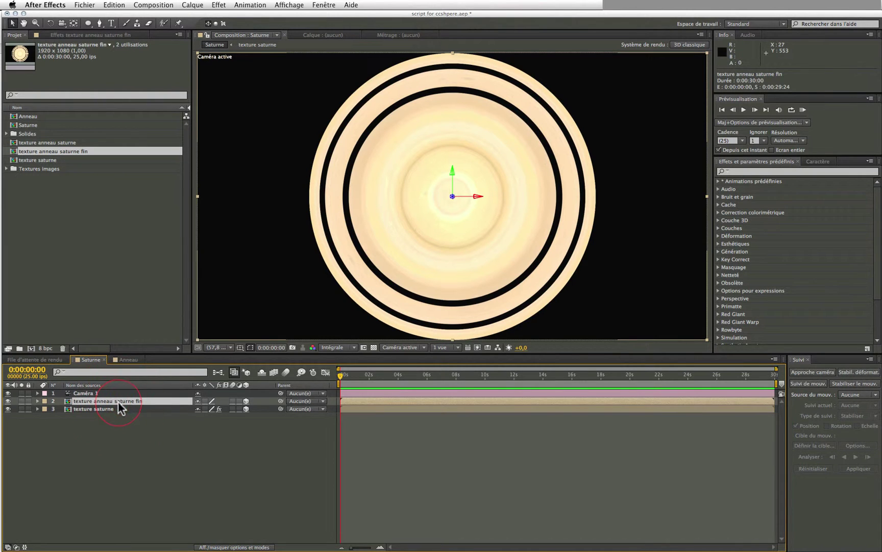
key(w)
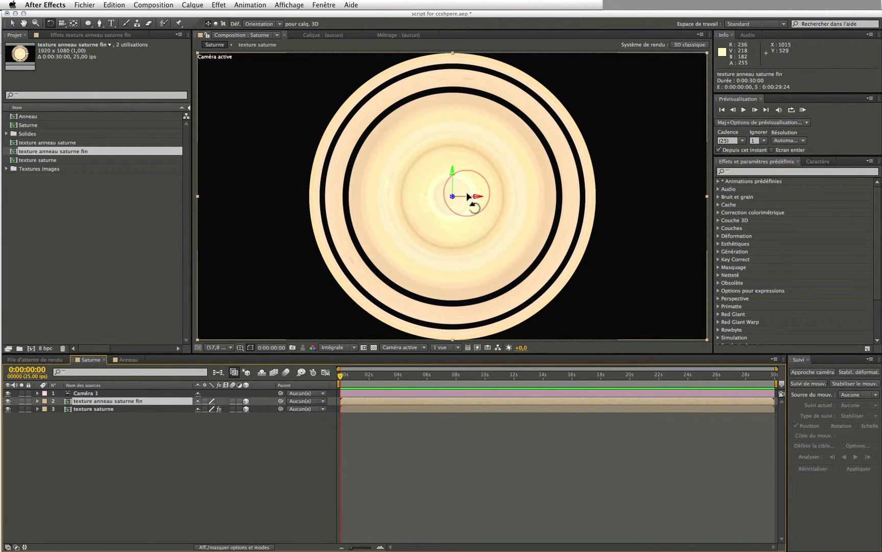
drag(465, 192, 465, 177)
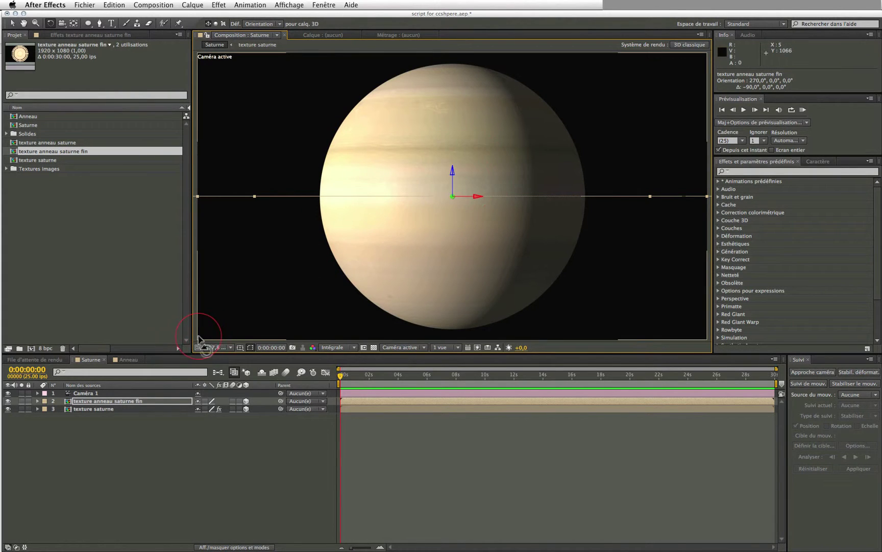
Replace layer 2's source with the masked Anneau composition from the Project panel.
click(66, 144)
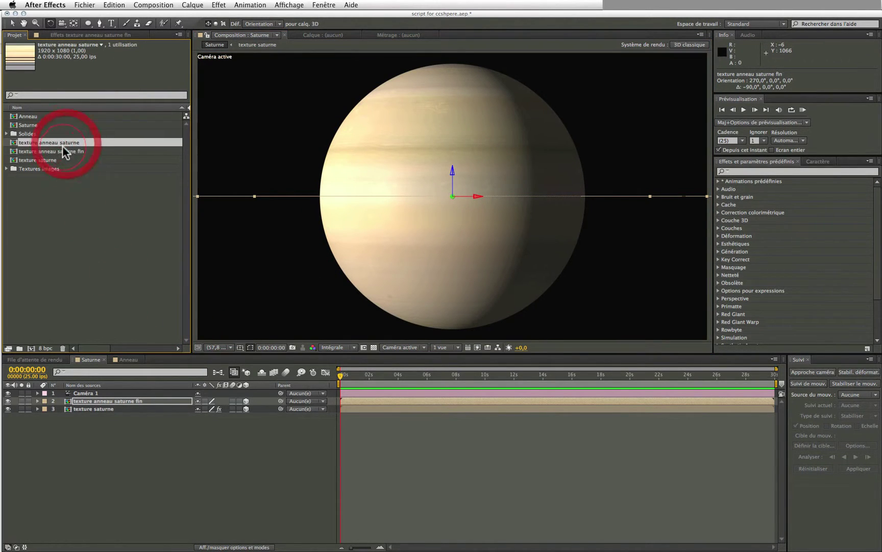
click(57, 153)
click(50, 159)
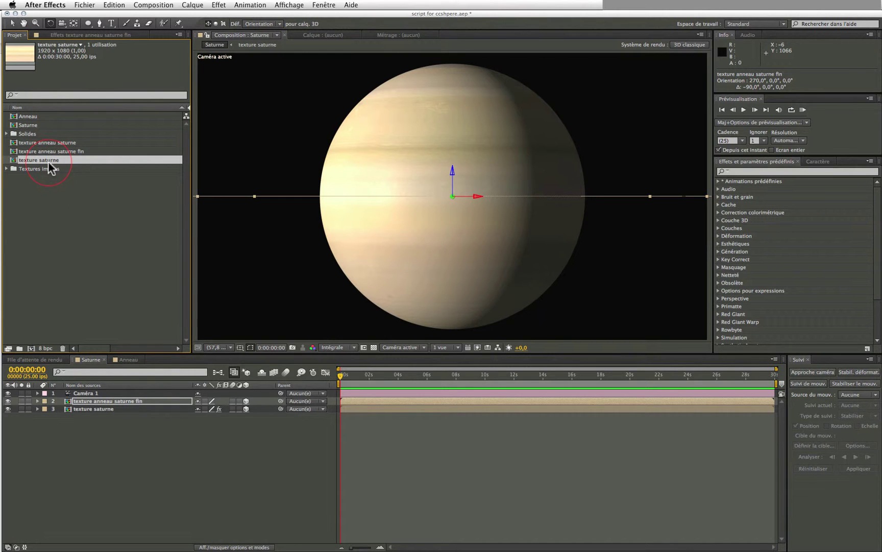
click(33, 119)
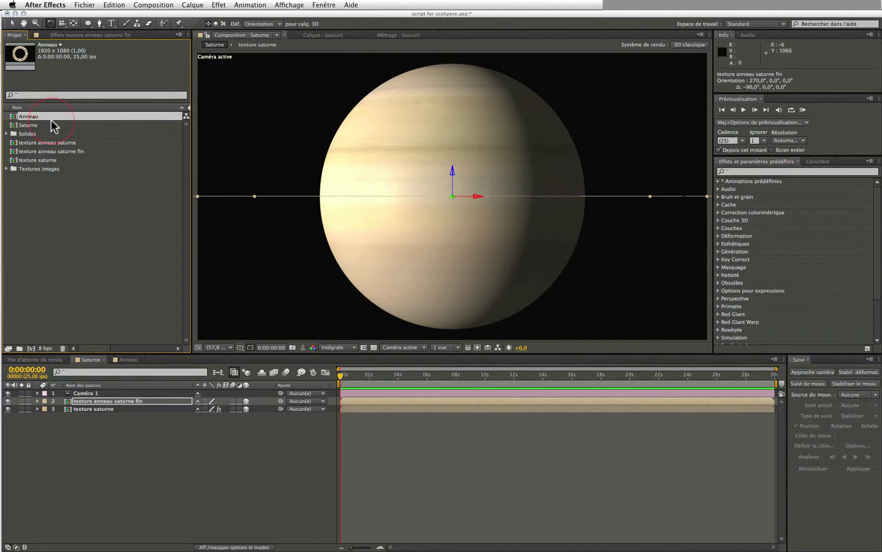
click(103, 401)
click(37, 134)
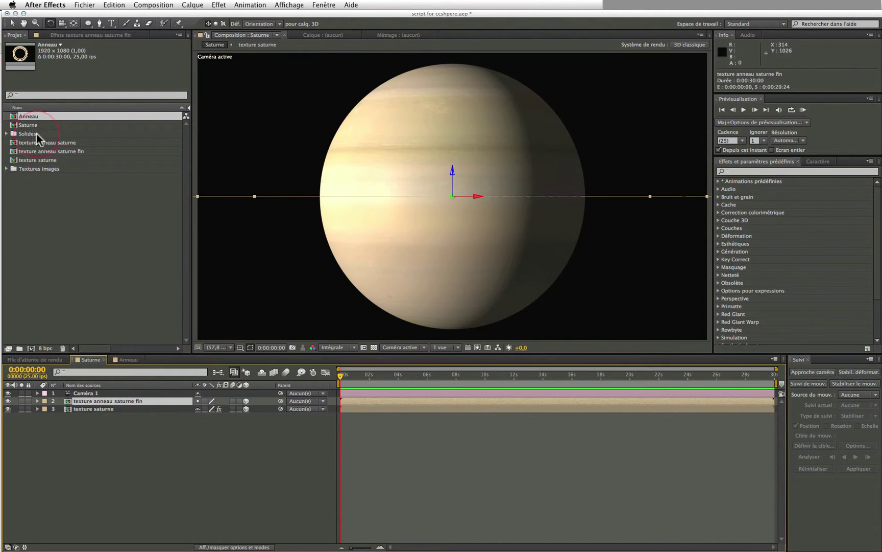
drag(28, 117, 89, 400)
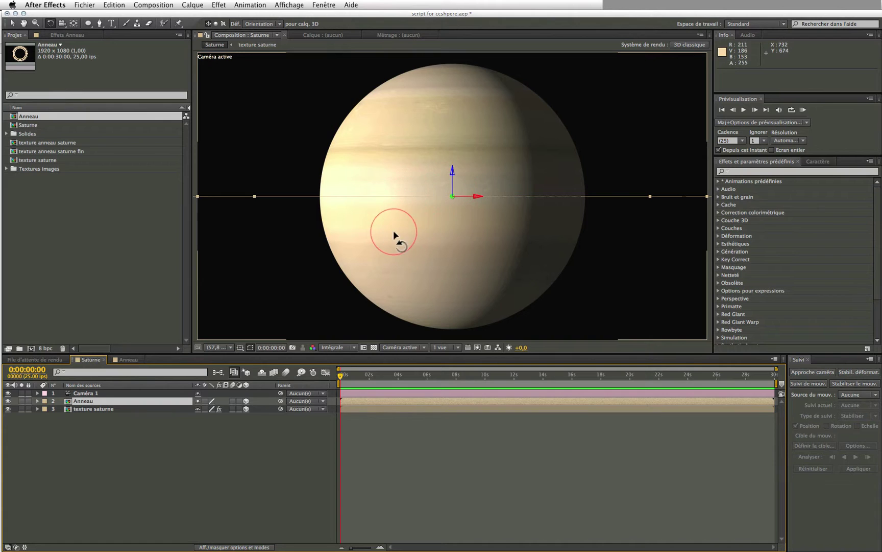
Orbit Caméra 1 upward to view Saturn and its ring from slightly above.
key(c)
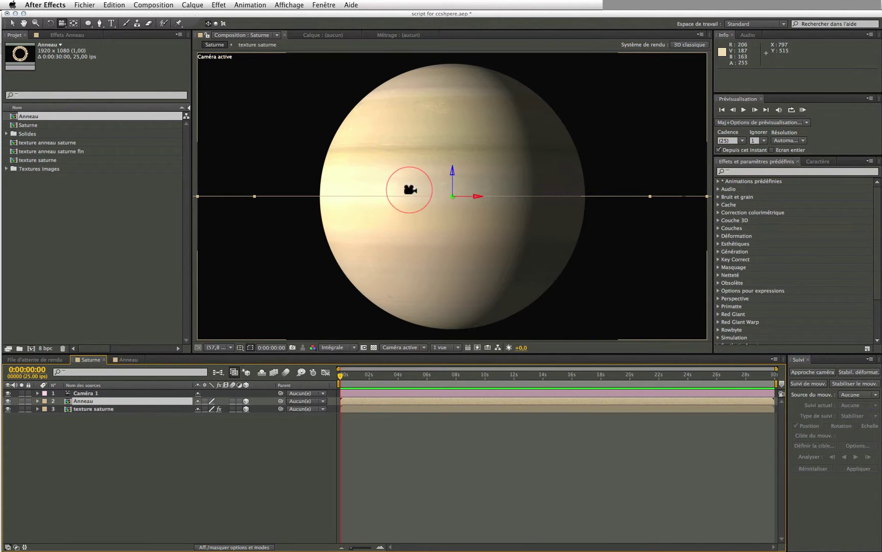
mouse_move(430, 197)
mouse_down()
mouse_move(423, 284)
mouse_move(425, 207)
mouse_move(422, 215)
mouse_up()
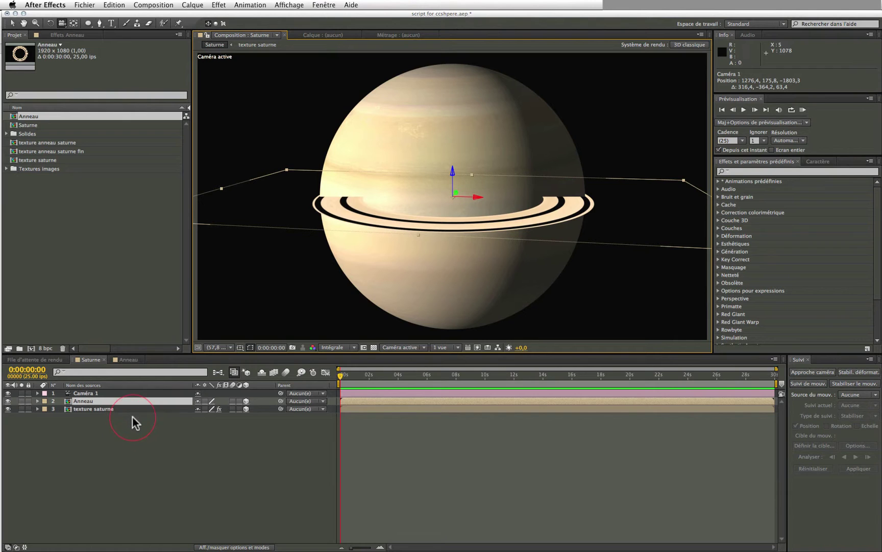
Scale the Anneau ring to 177% and nudge it upward around Saturn's middle.
key(s)
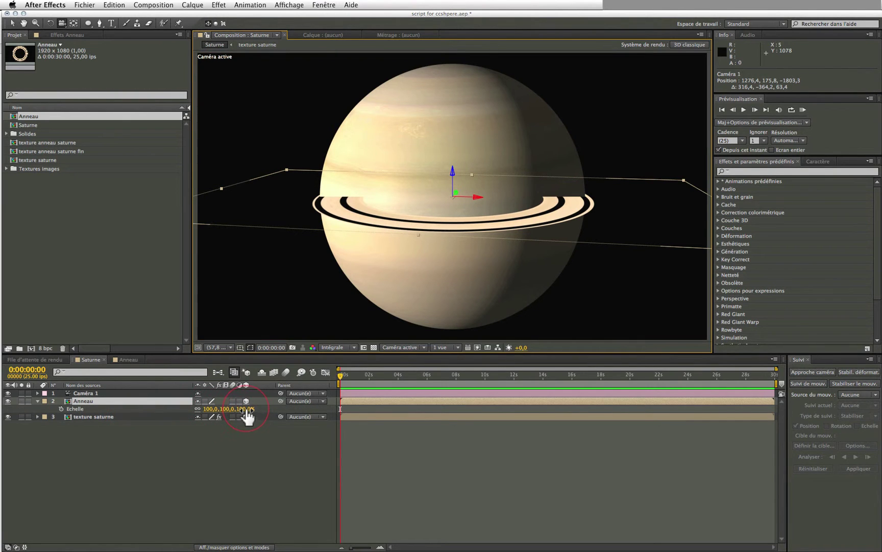
click(251, 408)
drag(251, 409, 282, 409)
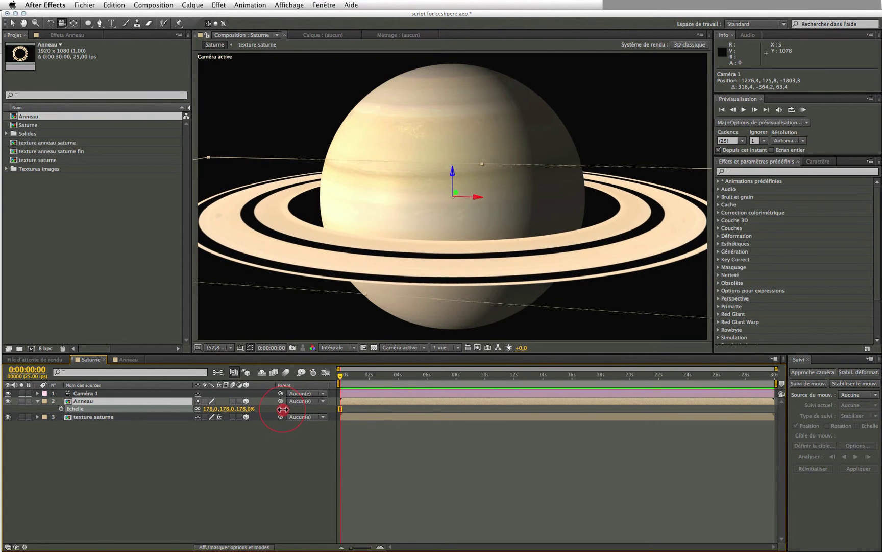
key(Return)
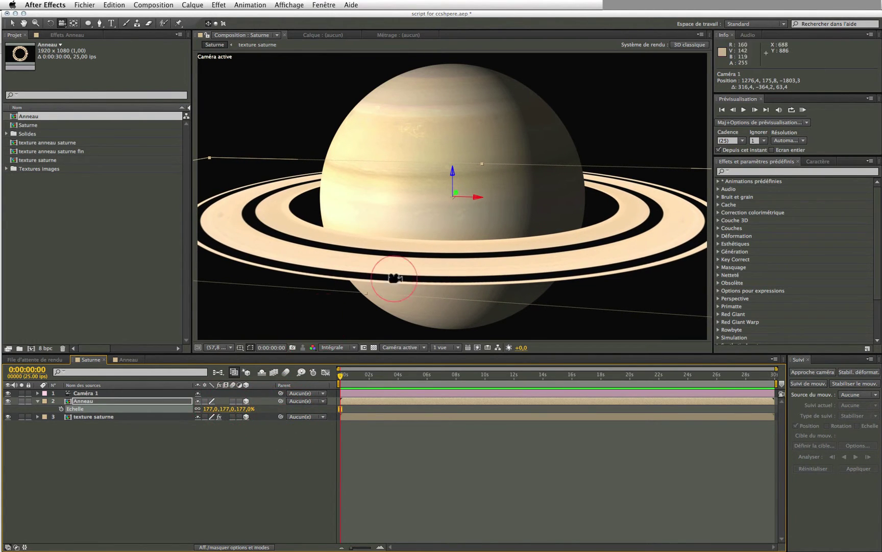
key(v)
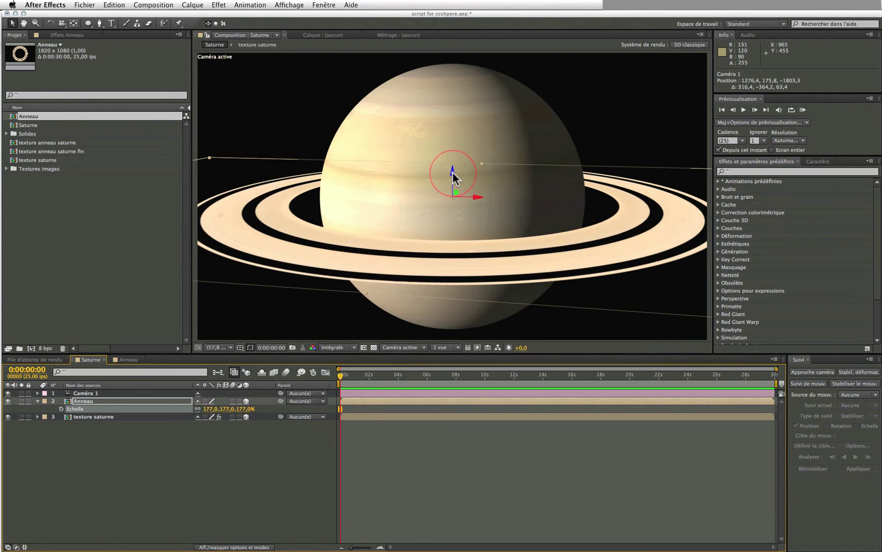
drag(452, 172, 445, 184)
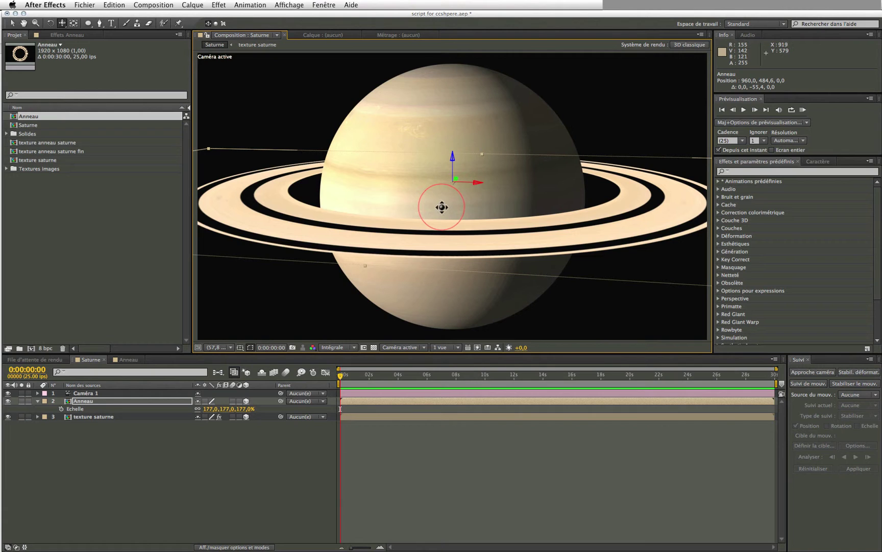
Dolly Caméra 1 back and recentre it so the whole ringed Saturn fits the frame.
key(c)
mouse_move(437, 246)
mouse_down()
mouse_move(436, 257)
mouse_move(442, 195)
mouse_move(418, 253)
mouse_move(371, 271)
mouse_up()
key(c)
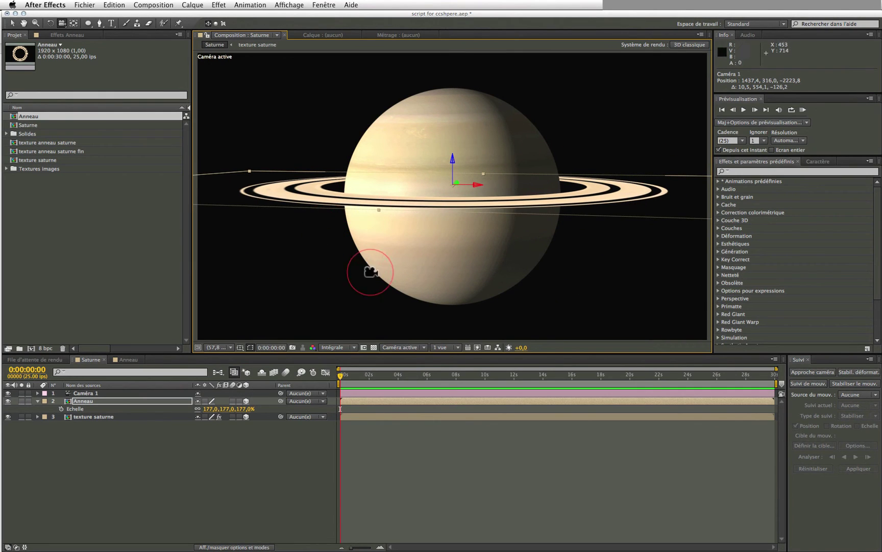
click(174, 430)
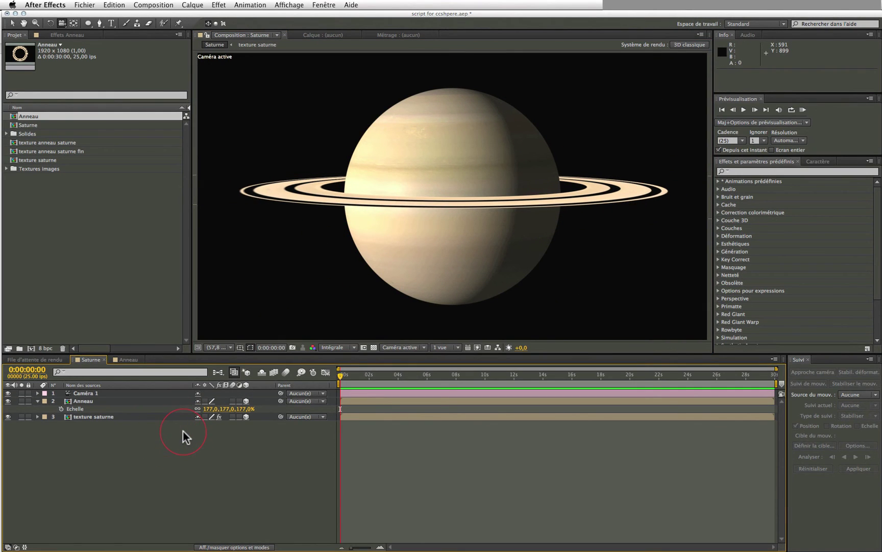